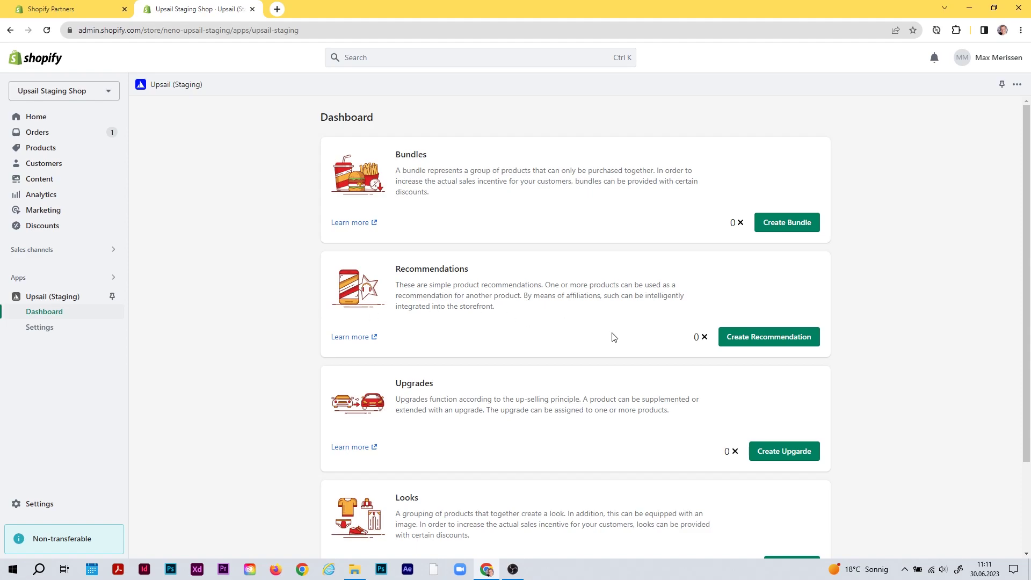
- Start a new recommendation with status Active and choose Smartphone Pro as its product
click(769, 337)
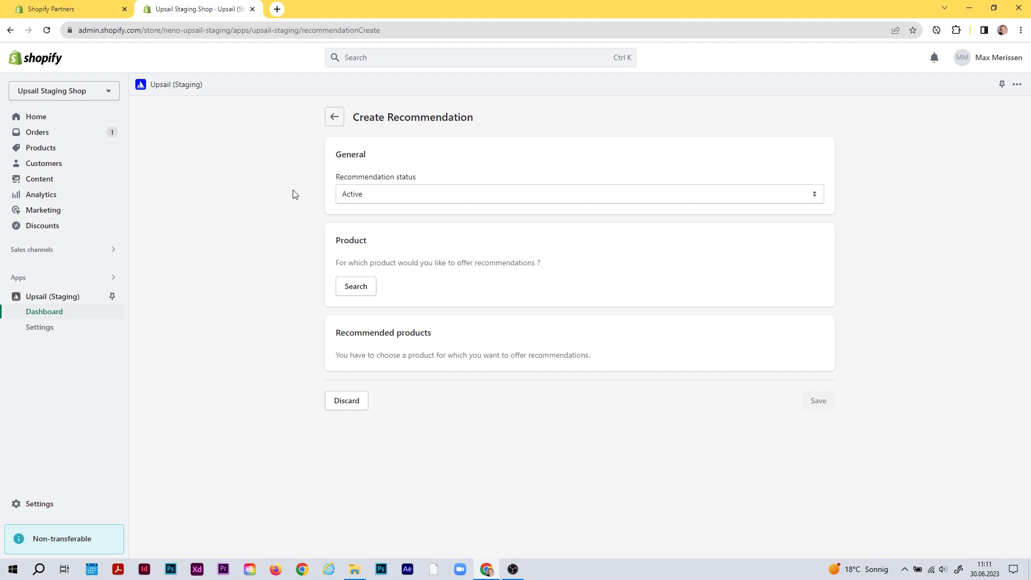
click(385, 196)
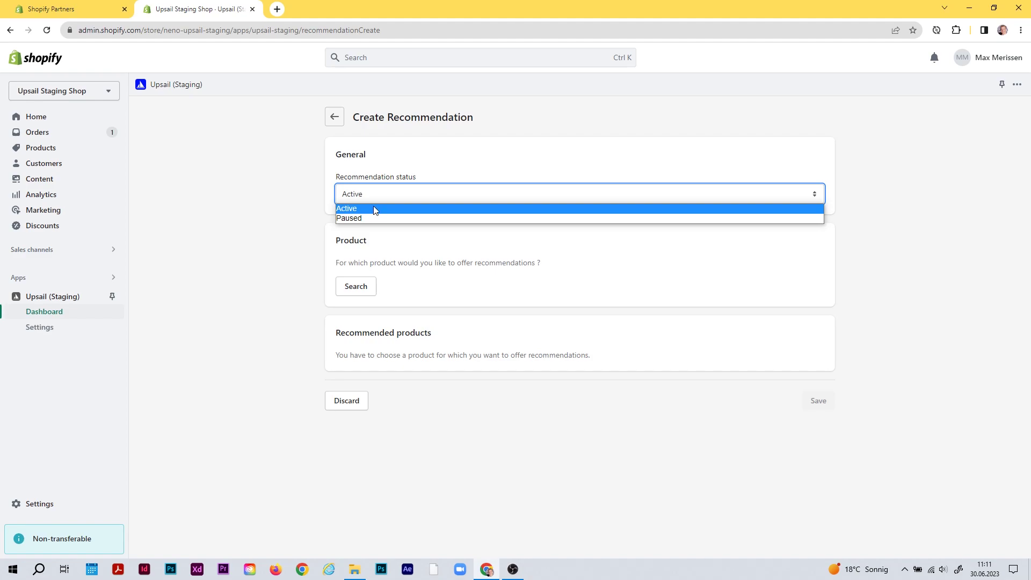
click(374, 209)
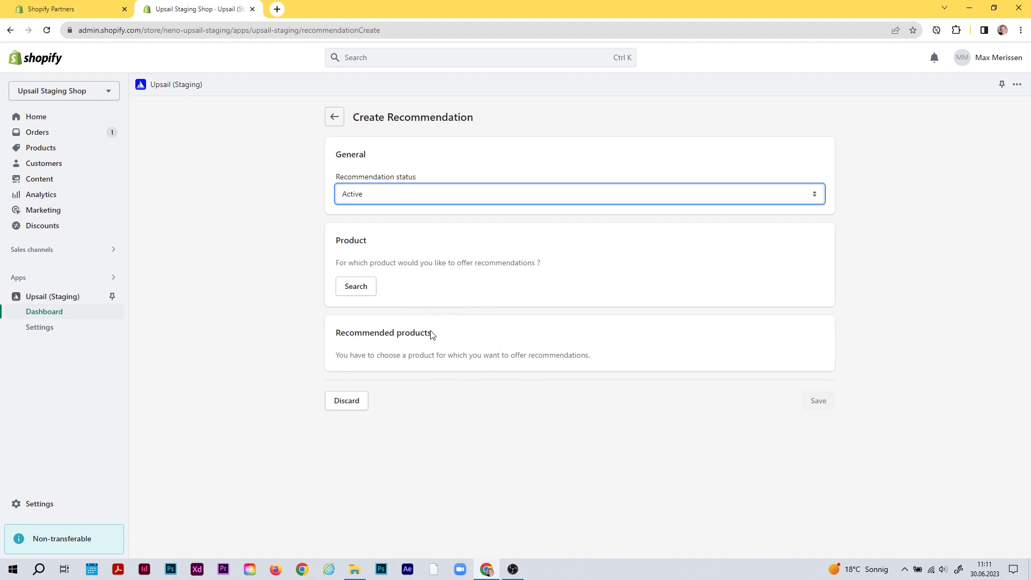
click(362, 286)
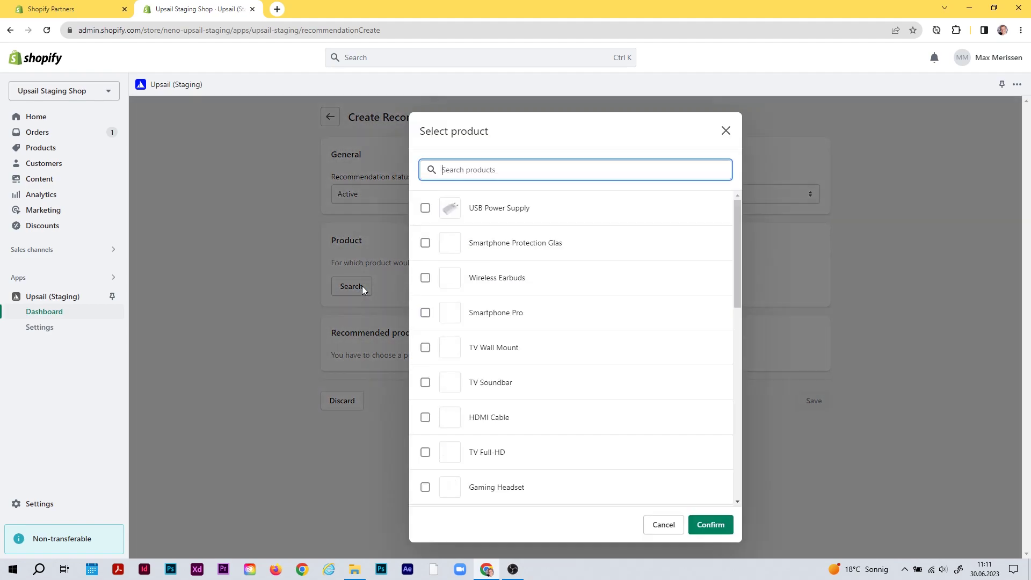
click(484, 317)
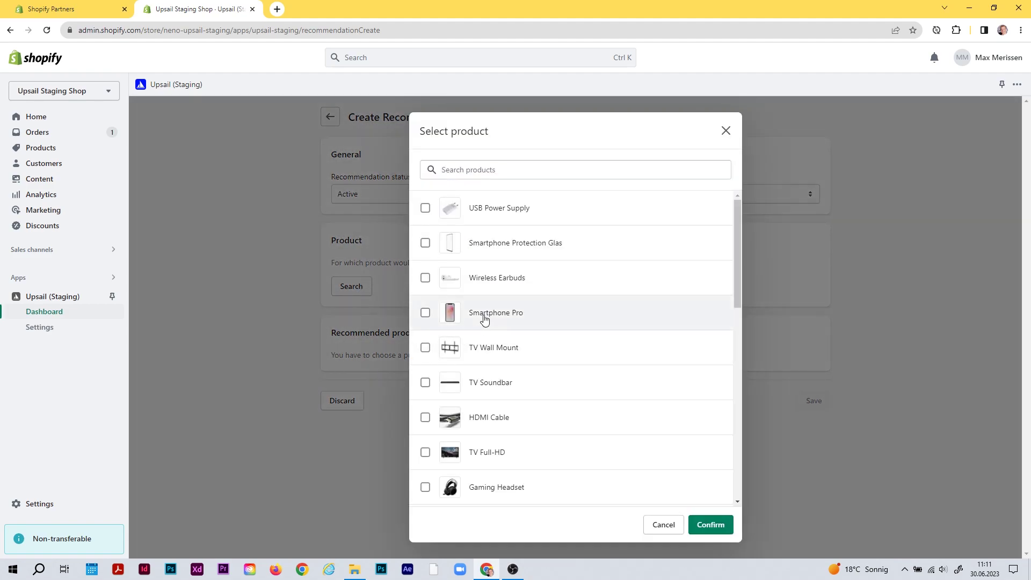
click(707, 526)
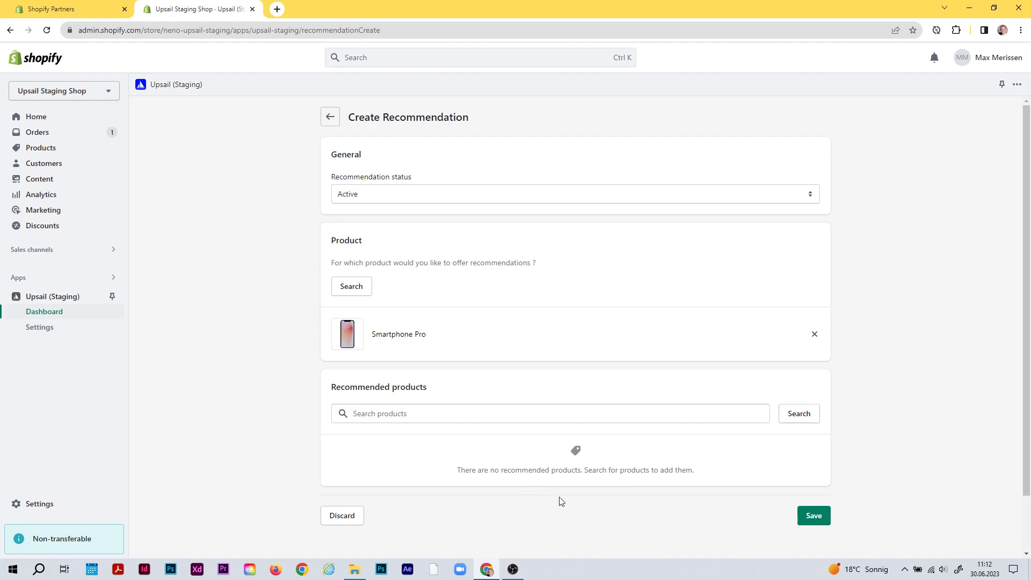
- Add Wireless Earbuds, Smartphone Protection Glas, USB Power Supply, Headphones and Smartphone Case as recommended products
scroll(604, 483, down, 1)
scroll(605, 478, down, 2)
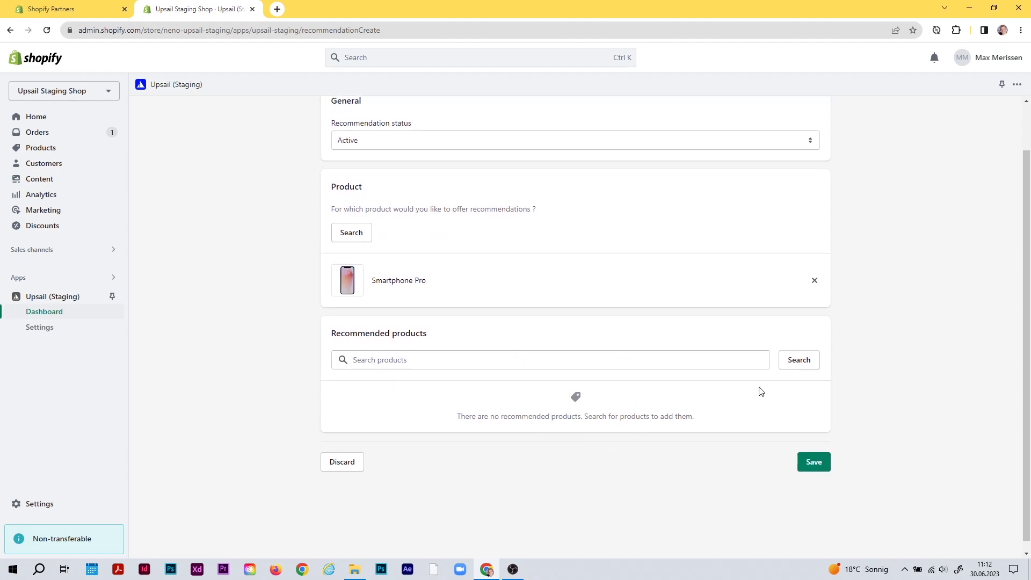
click(794, 365)
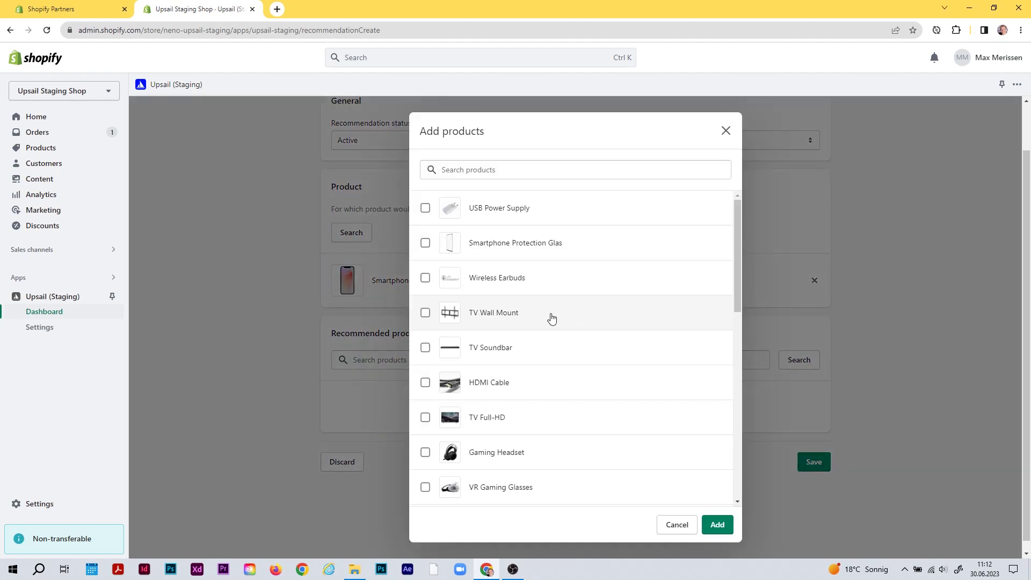
click(537, 283)
click(567, 253)
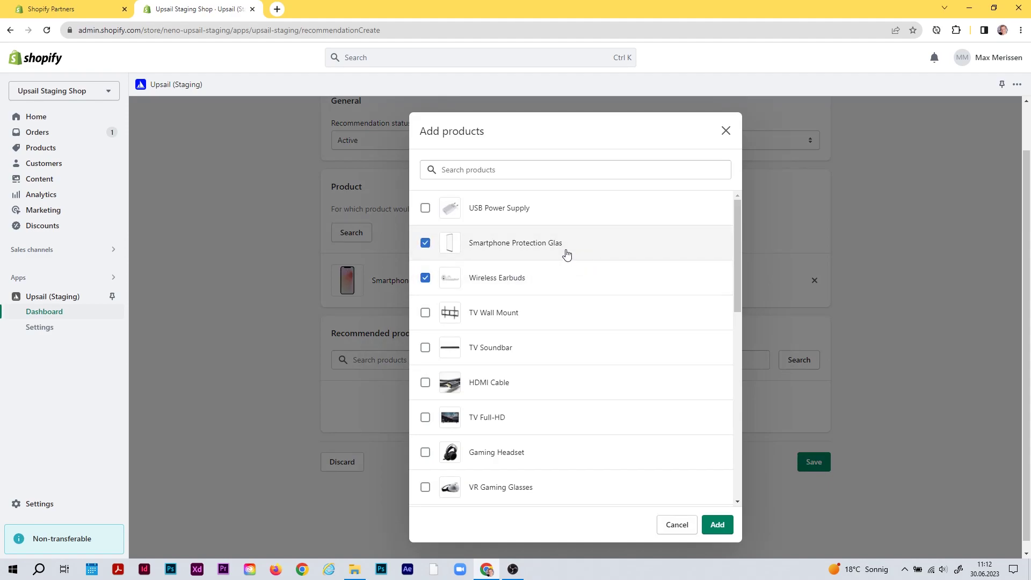
click(558, 214)
scroll(568, 273, down, 10)
click(567, 461)
click(574, 423)
click(717, 525)
- Set the affiliation of Wireless Earbuds, Smartphone Protection Glas and USB Power Supply to Accessories
scroll(563, 423, down, 2)
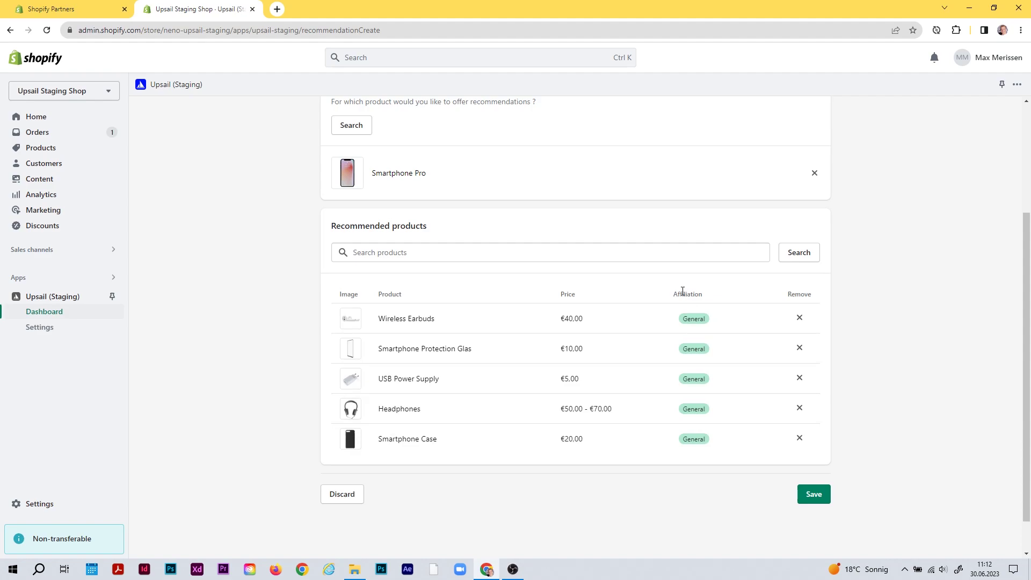
double_click(683, 292)
click(683, 277)
click(692, 317)
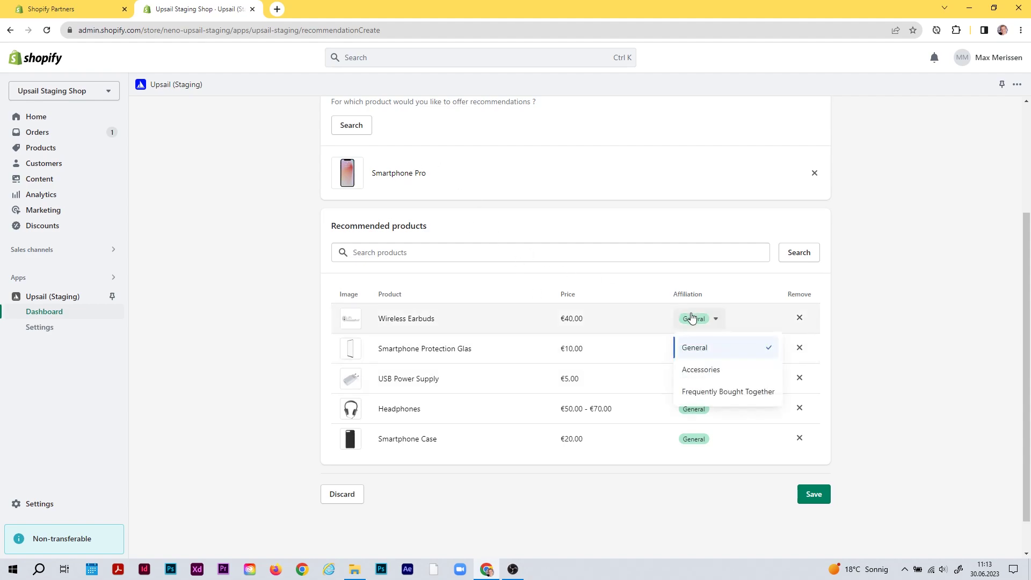
click(692, 370)
click(681, 349)
click(695, 398)
click(684, 379)
click(690, 428)
click(599, 468)
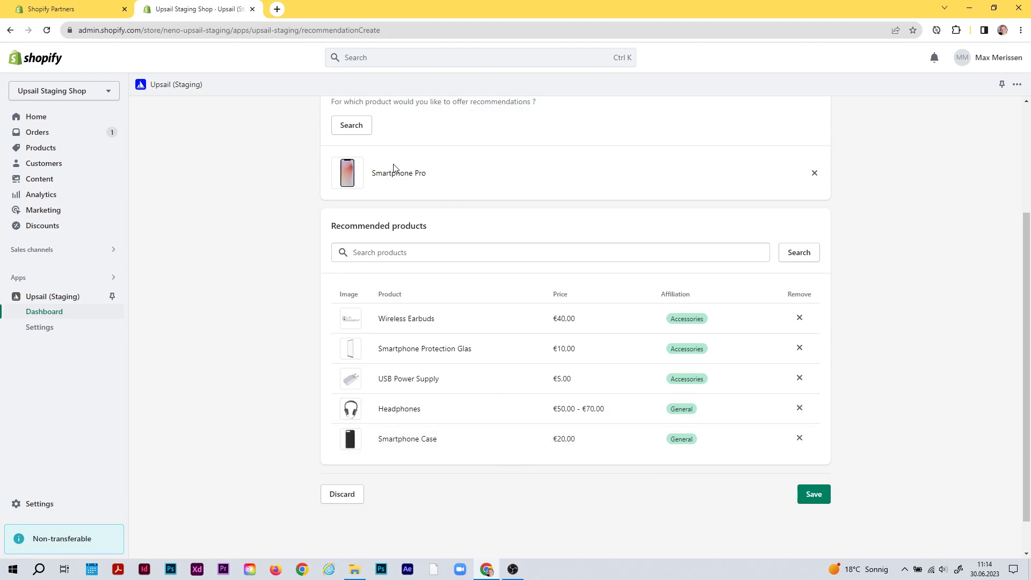
- Set the affiliation of Headphones and Smartphone Case to Frequently Bought Together
click(689, 418)
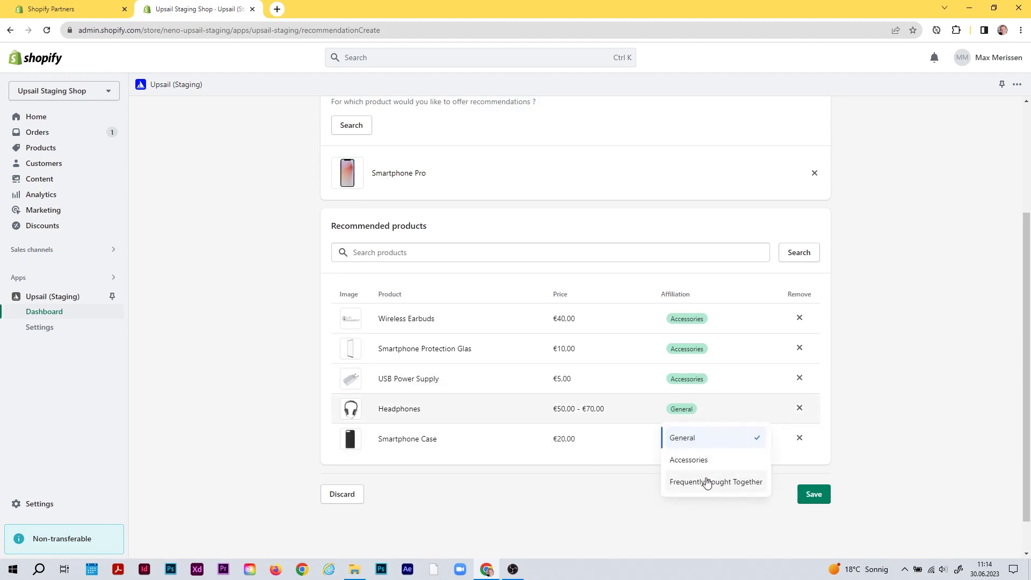
click(692, 481)
click(625, 440)
click(667, 510)
click(556, 512)
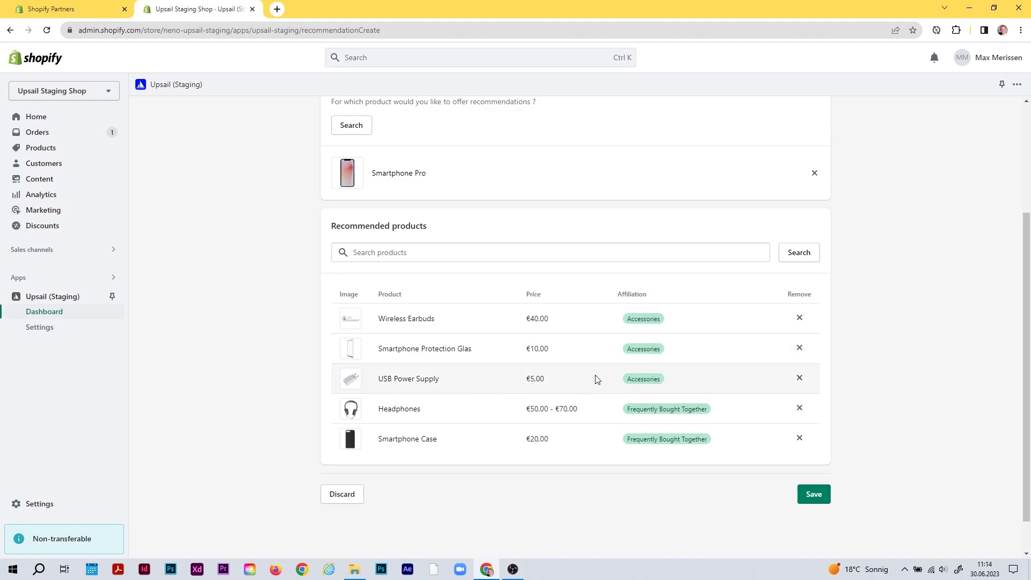
mouse_move(665, 401)
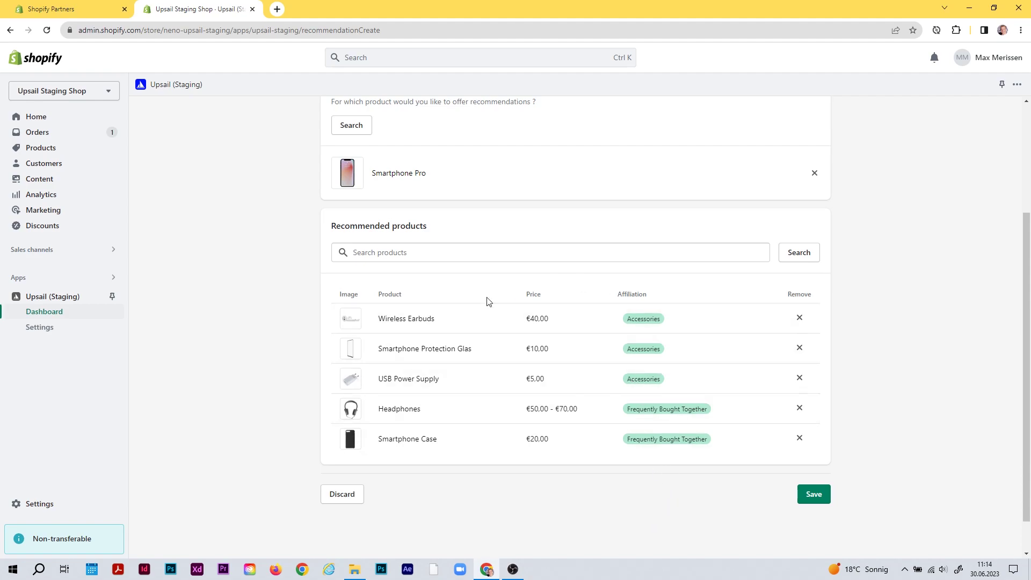
click(649, 387)
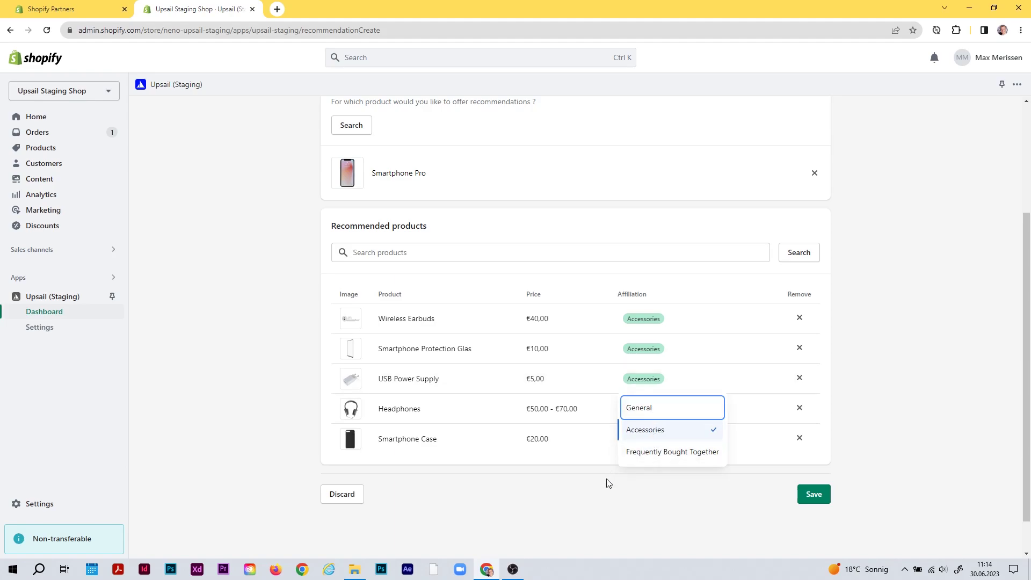
click(606, 500)
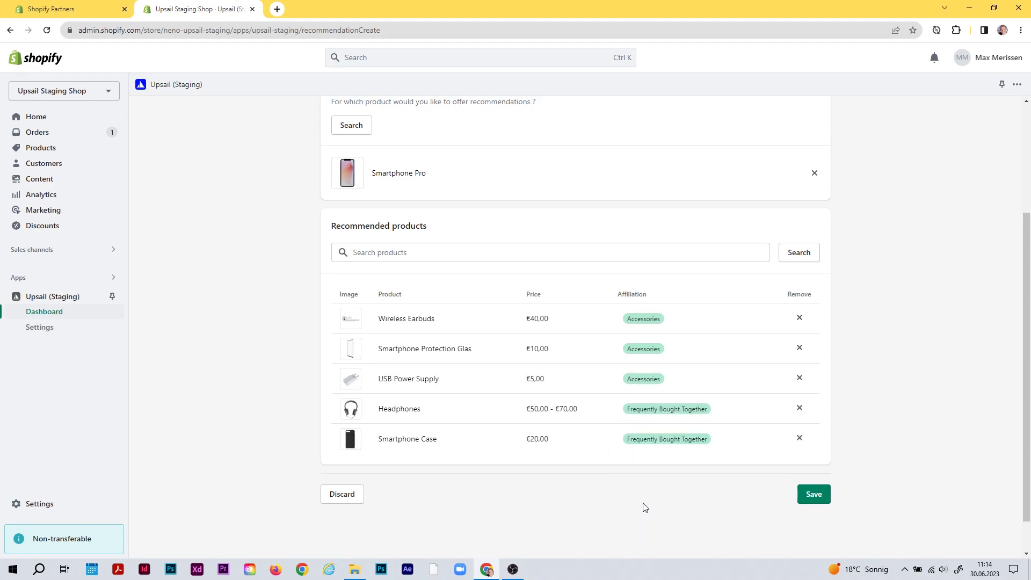
- Add the General and Frequently Bought Together affiliations to Wireless Earbuds
click(643, 321)
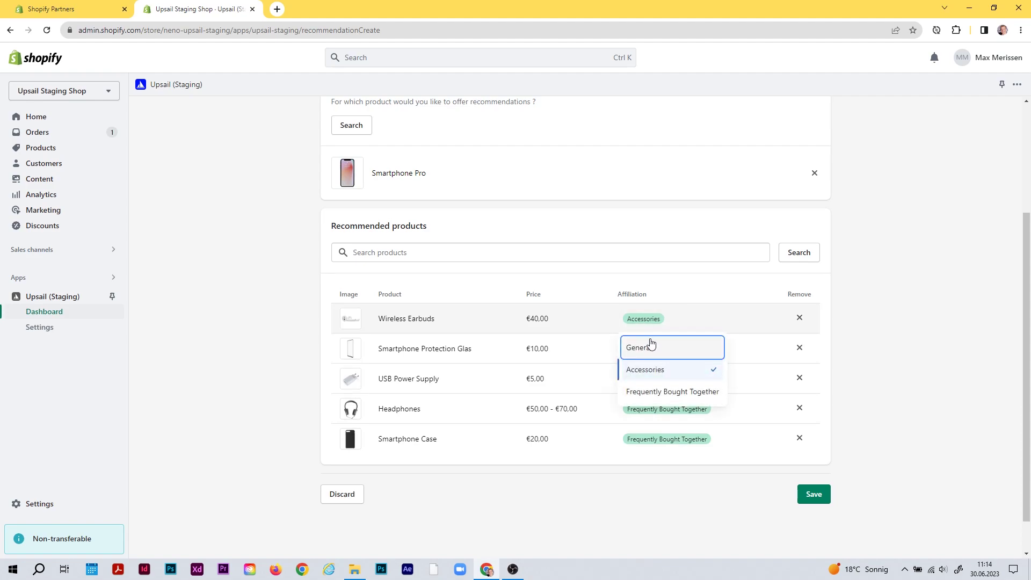
click(655, 352)
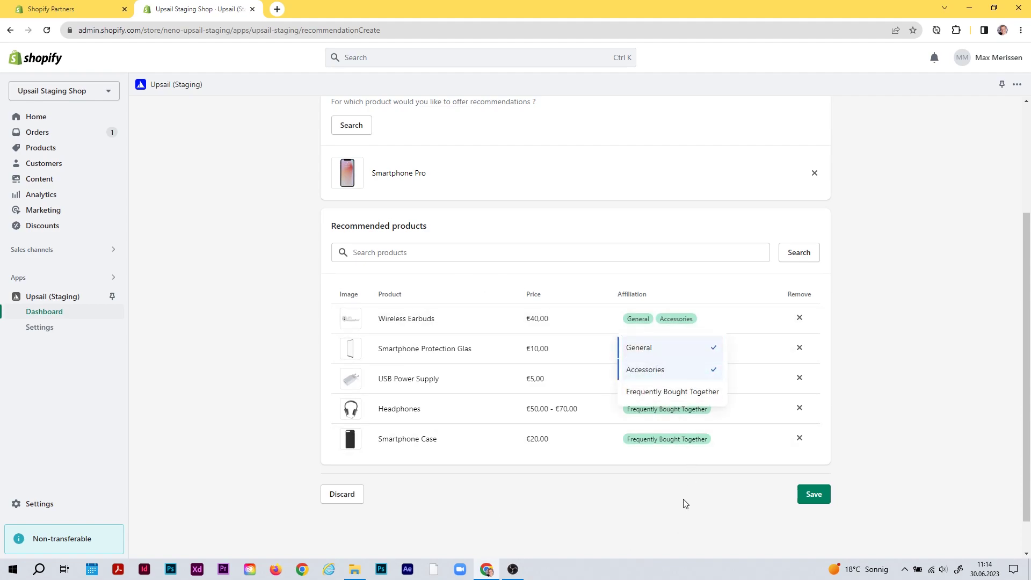
click(682, 533)
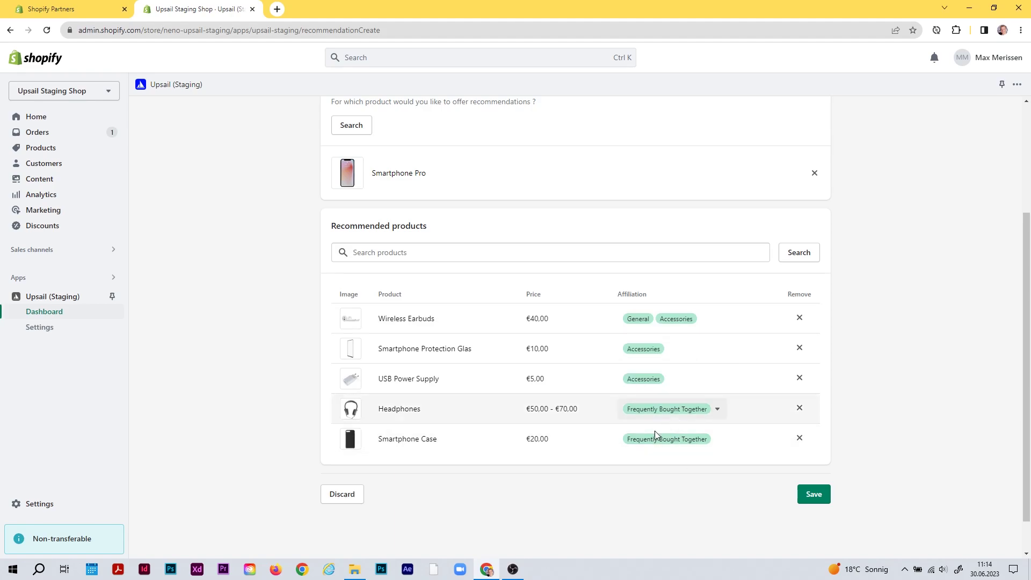
click(653, 327)
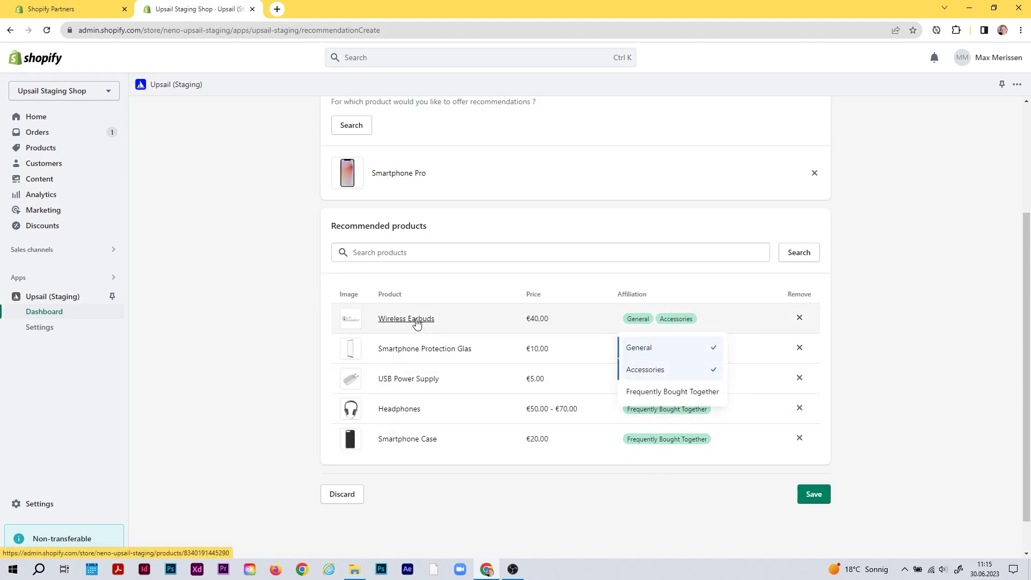
click(638, 390)
click(652, 489)
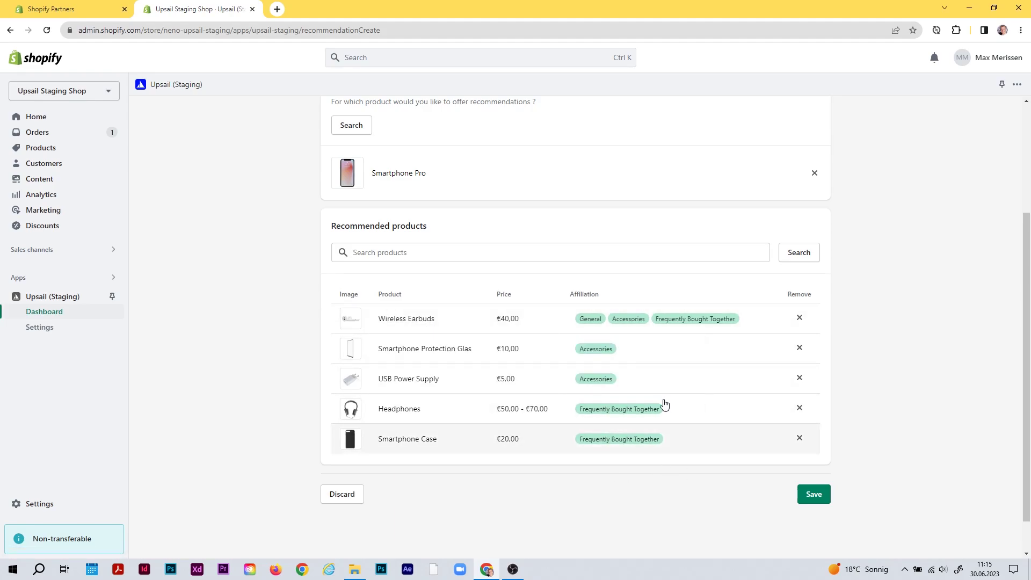
- Remove the General and Frequently Bought Together affiliations from Wireless Earbuds, keeping only Accessories
click(605, 323)
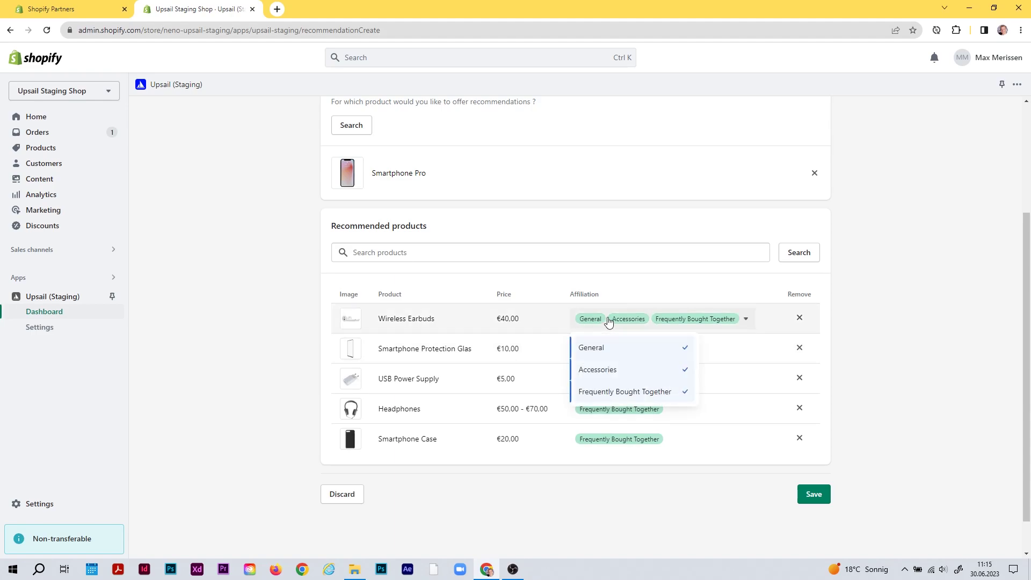
click(623, 369)
click(634, 370)
click(631, 349)
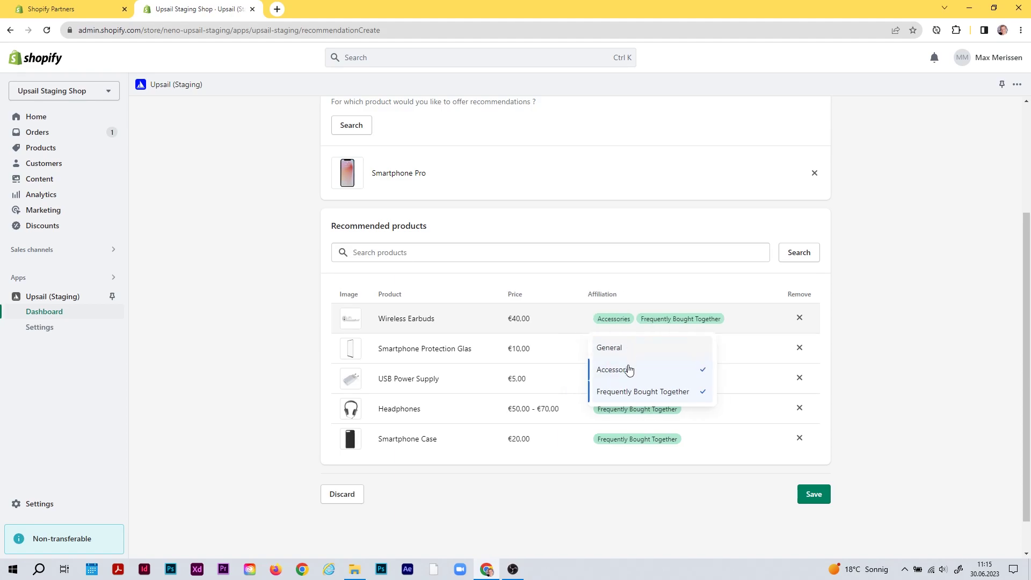
click(631, 393)
click(639, 480)
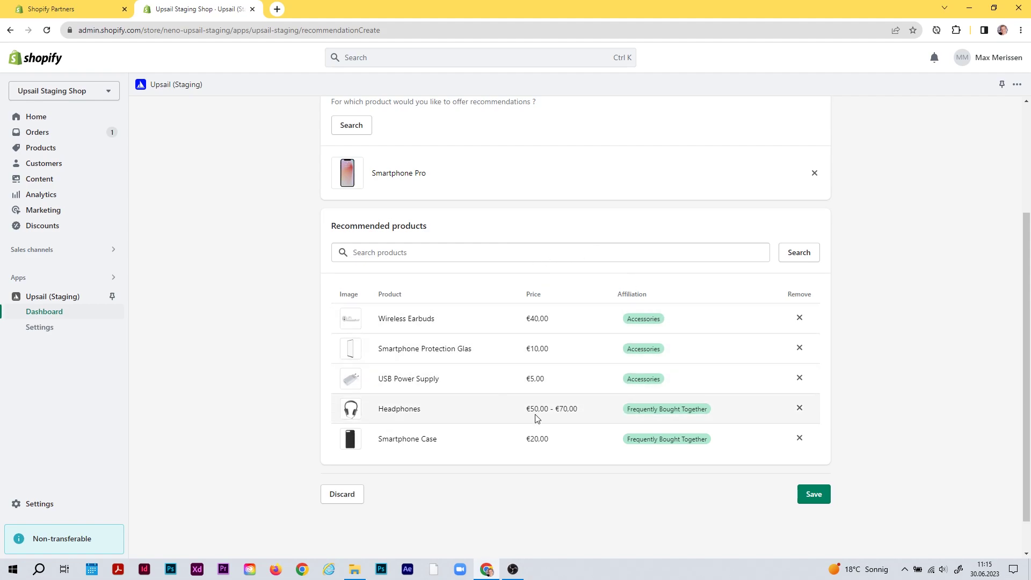
- Check the recommendation for Smartphone Pro and save it
scroll(634, 489, up, 2)
scroll(617, 483, down, 3)
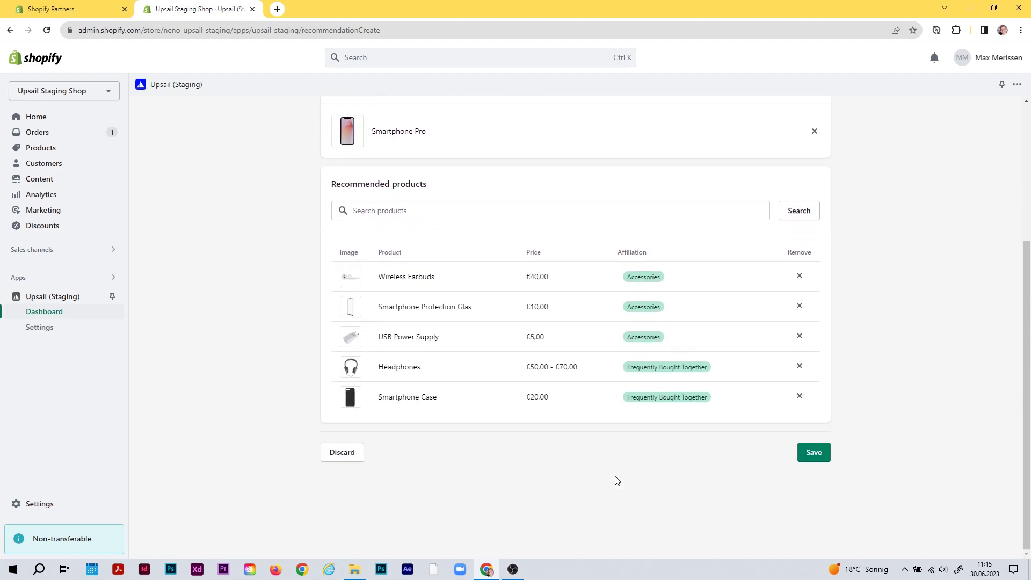
scroll(614, 479, up, 3)
scroll(615, 478, down, 3)
click(812, 456)
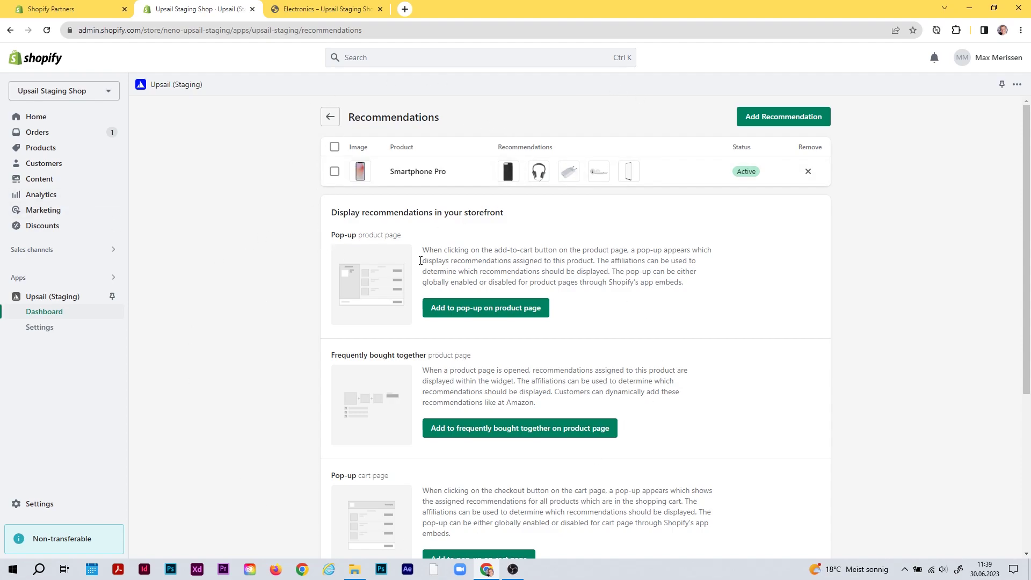
- Examine the options for displaying recommendations in the storefront, covering the product page and cart page widgets
scroll(322, 331, down, 1)
scroll(309, 359, up, 1)
scroll(397, 232, down, 1)
scroll(398, 231, down, 3)
scroll(491, 304, up, 4)
drag(331, 234, 355, 234)
drag(358, 235, 401, 235)
scroll(376, 290, down, 2)
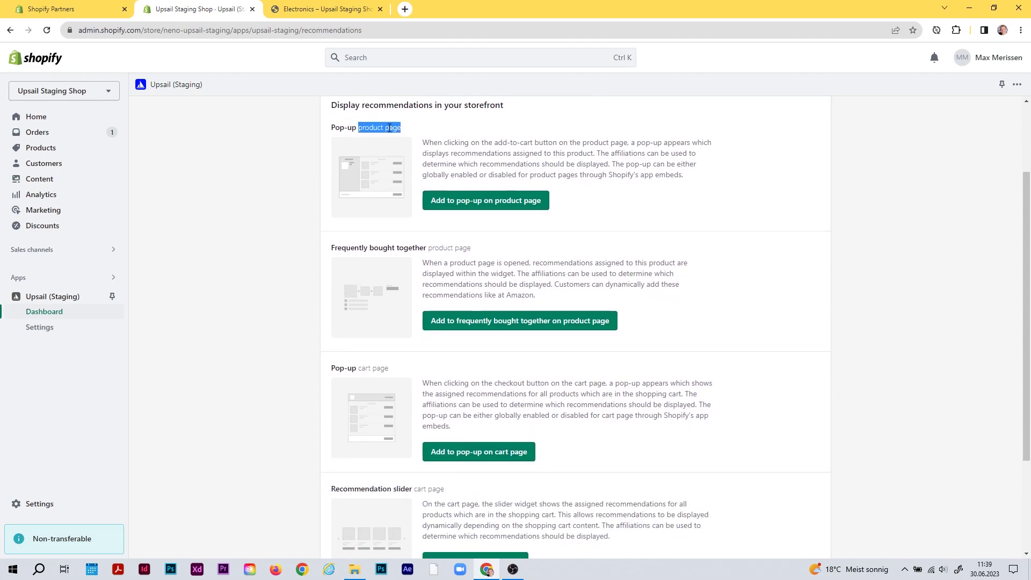
click(371, 209)
drag(334, 246, 472, 248)
click(429, 257)
click(470, 246)
click(463, 261)
scroll(461, 263, down, 2)
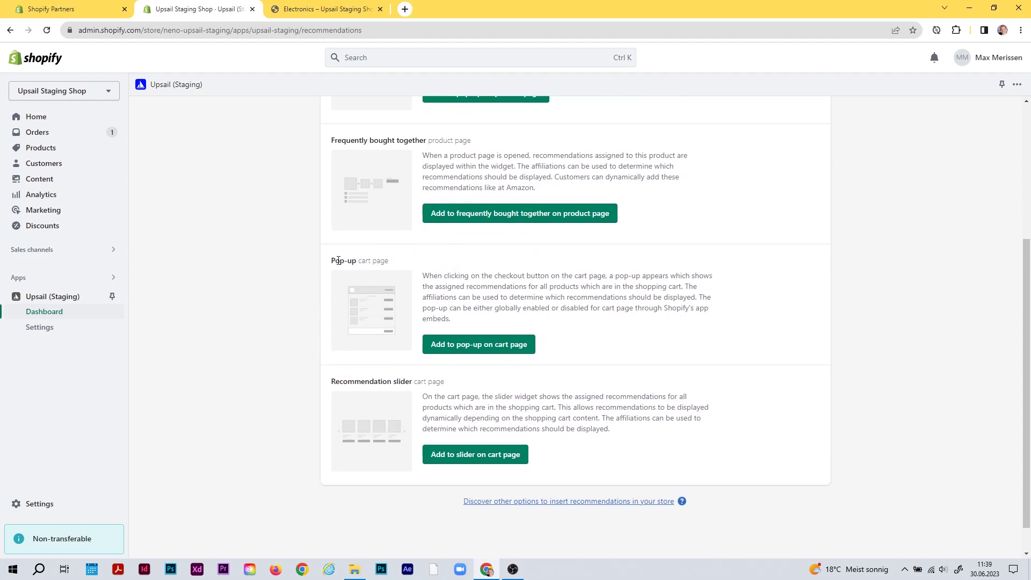
drag(359, 261, 390, 265)
drag(415, 380, 450, 398)
click(390, 375)
scroll(387, 374, up, 4)
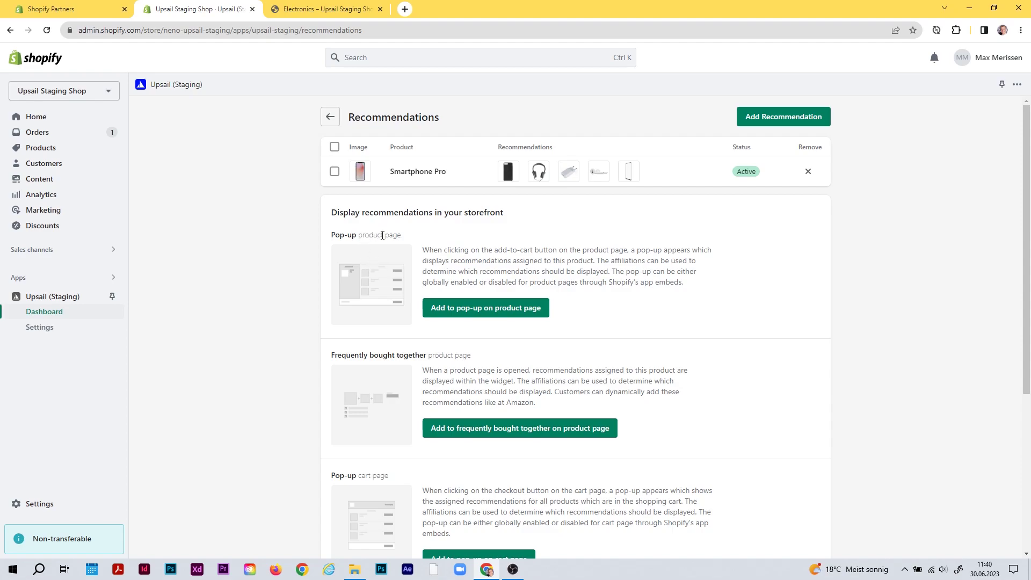
- Add recommendations to the product page pop-up and enable Show Recommendations in its app embed settings
click(487, 308)
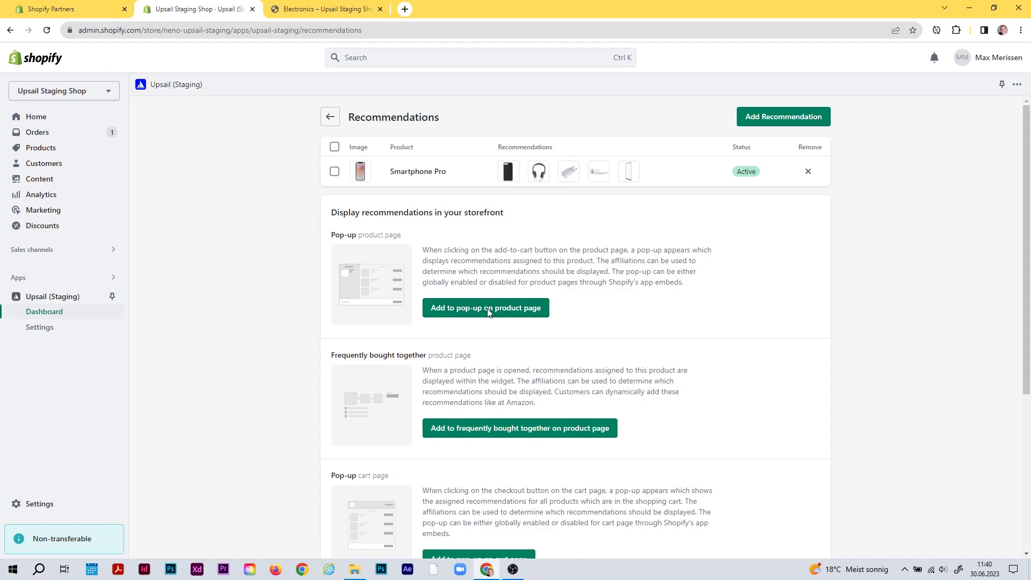
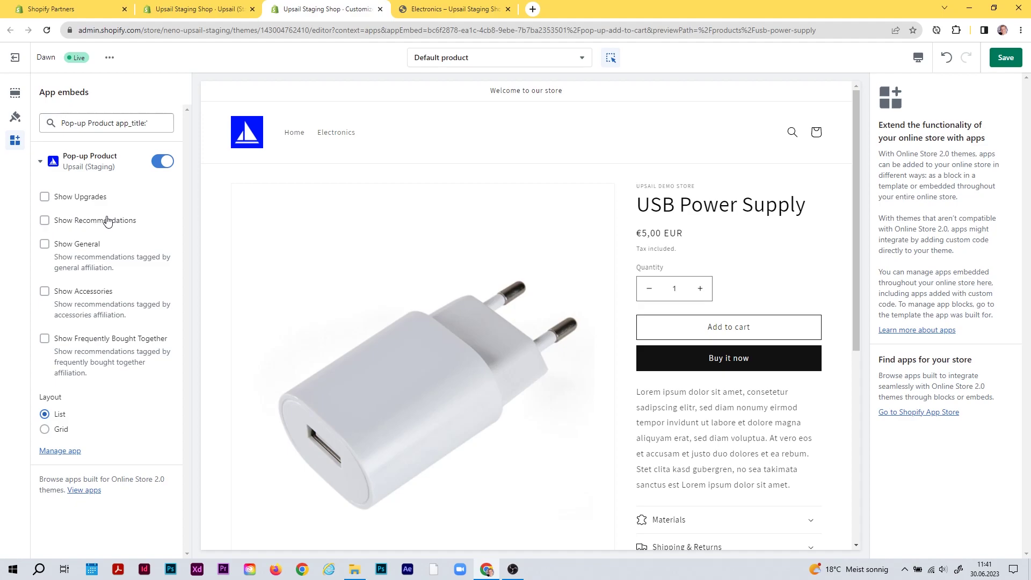
click(46, 225)
- Review the affiliations assigned in the Smartphone Pro recommendation, and return to the pop-up settings in the theme editor
click(184, 15)
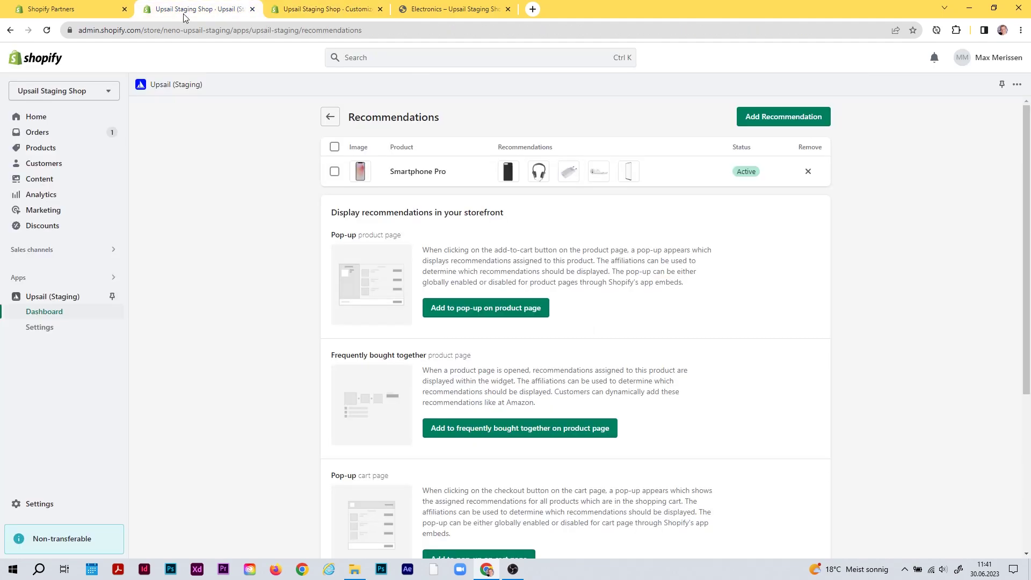
click(466, 174)
scroll(562, 361, down, 3)
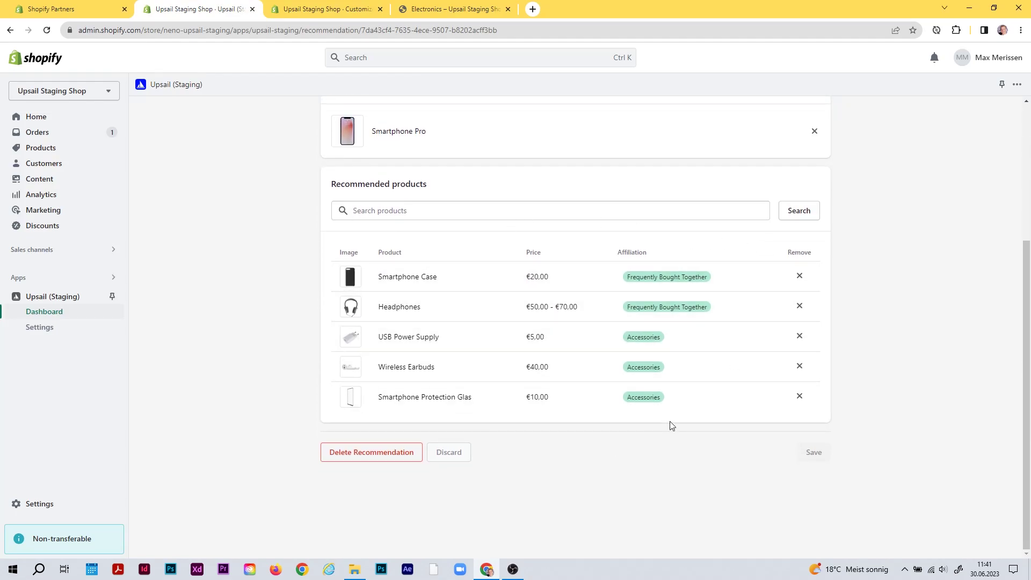
click(341, 9)
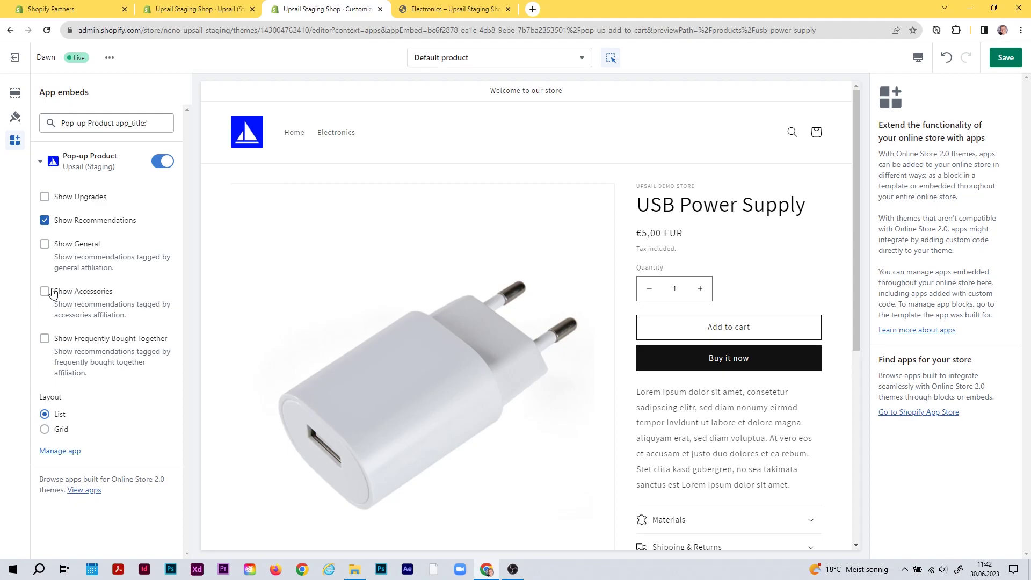
- Enable Show Accessories for the product page pop-up, check it against the Smartphone Pro recommendation's affiliations, and save the theme
click(70, 294)
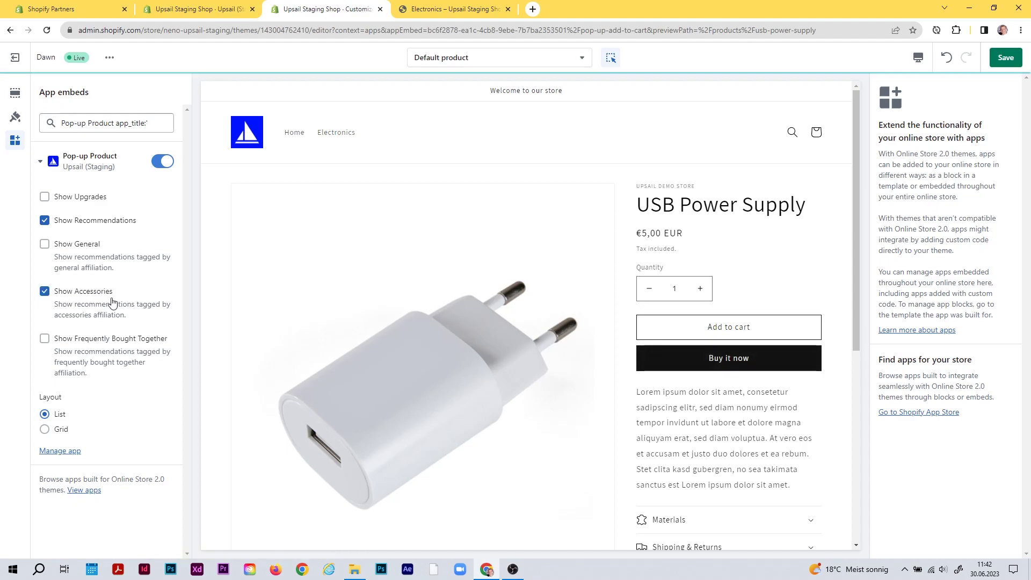
click(211, 4)
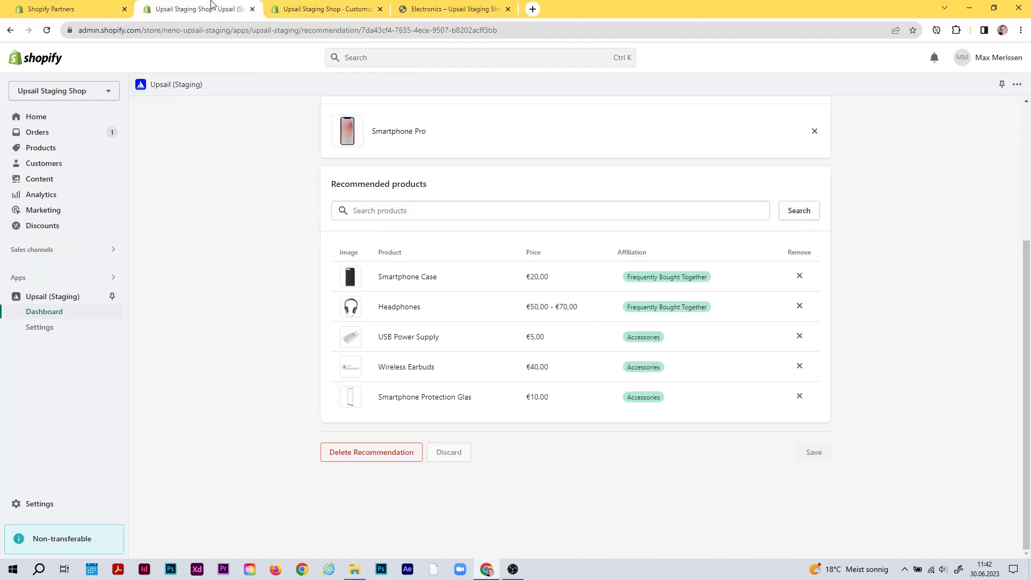
scroll(302, 300, up, 2)
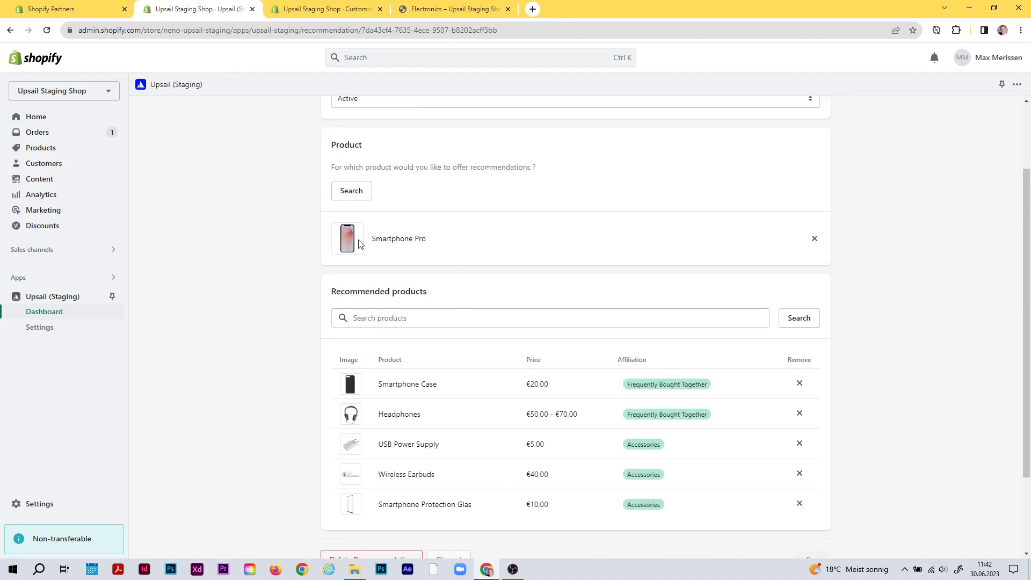
scroll(349, 276, down, 2)
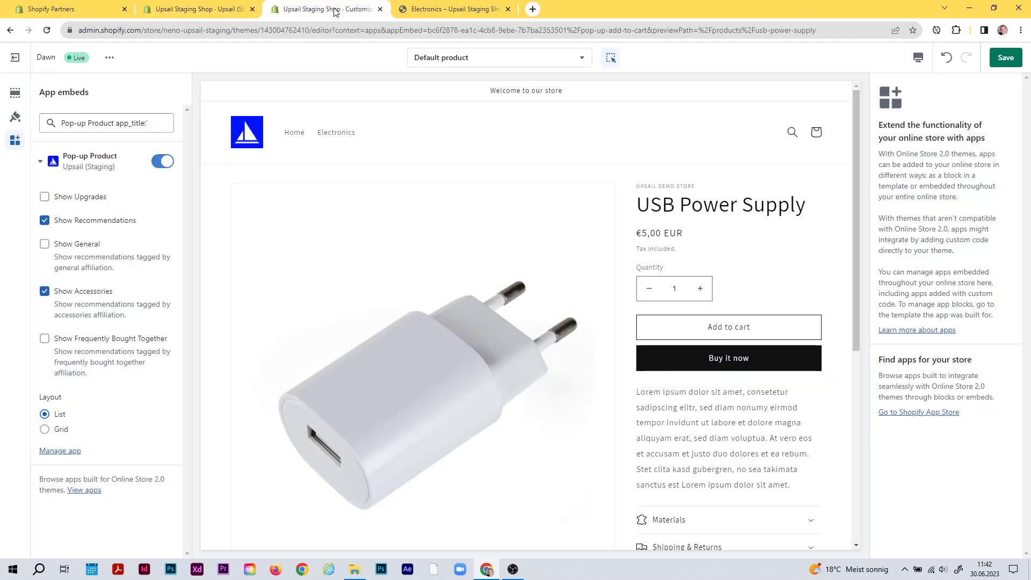
click(336, 10)
click(60, 248)
click(72, 359)
click(80, 246)
click(79, 342)
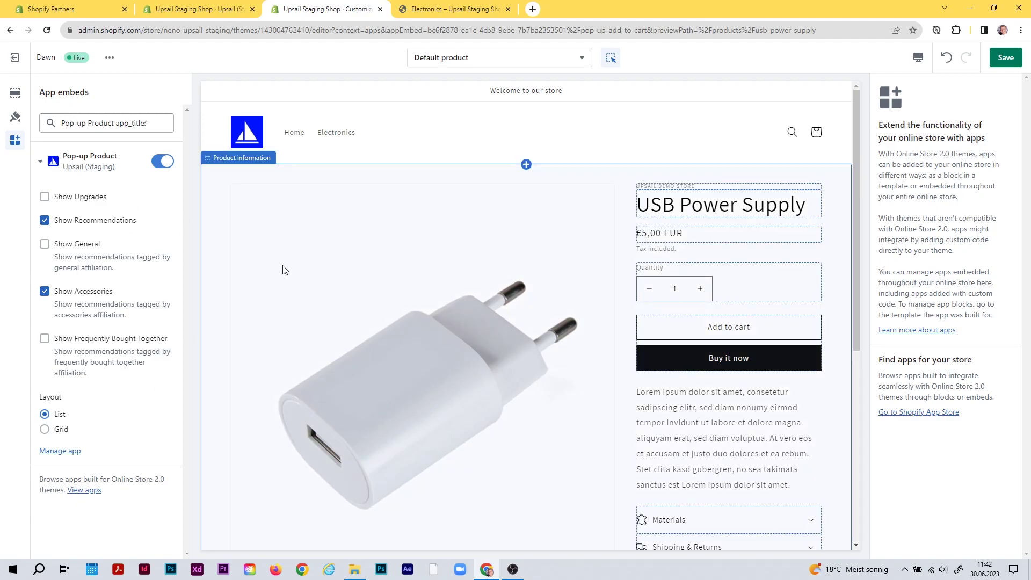
click(1006, 59)
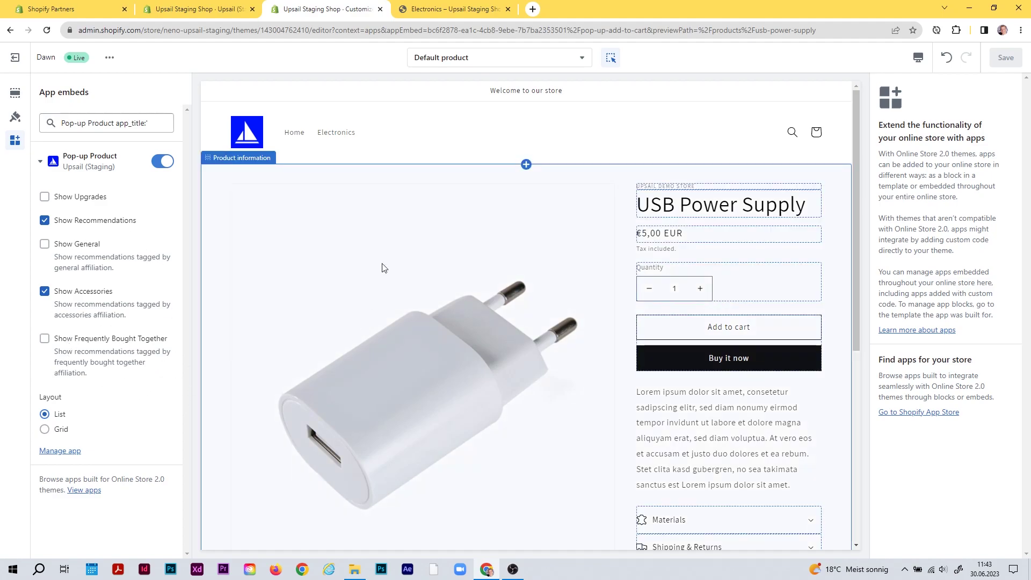
- Open Smartphone Pro from the storefront's Electronics collection and add the 128 GB variant to the cart to trigger the pop-up
click(429, 10)
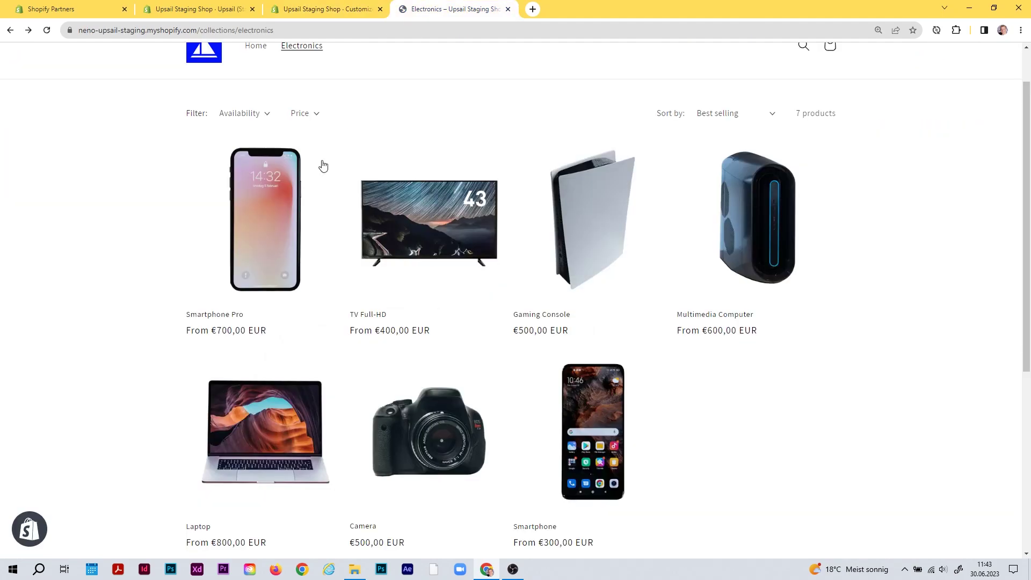
click(265, 213)
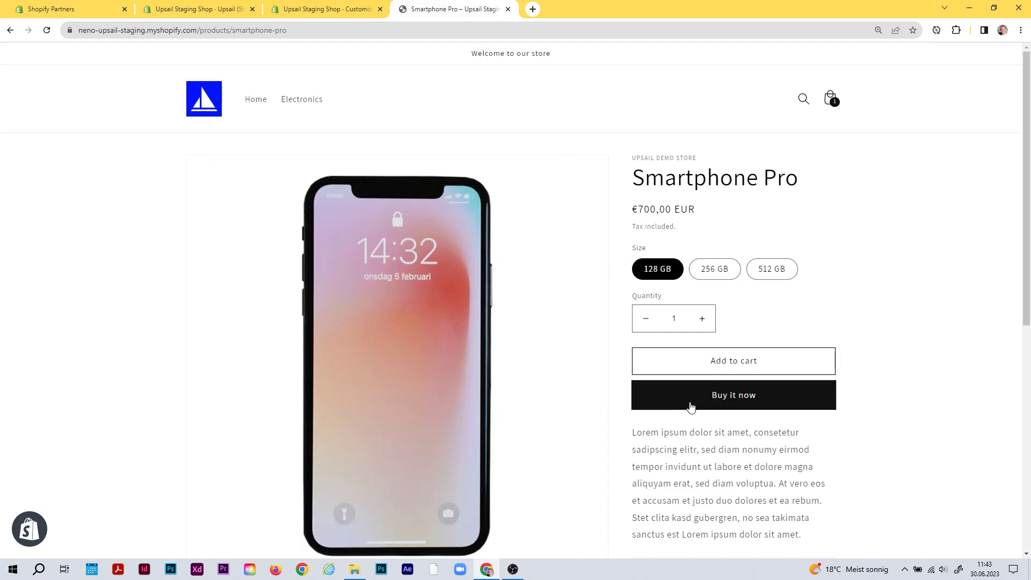
scroll(690, 405, down, 1)
scroll(683, 414, up, 1)
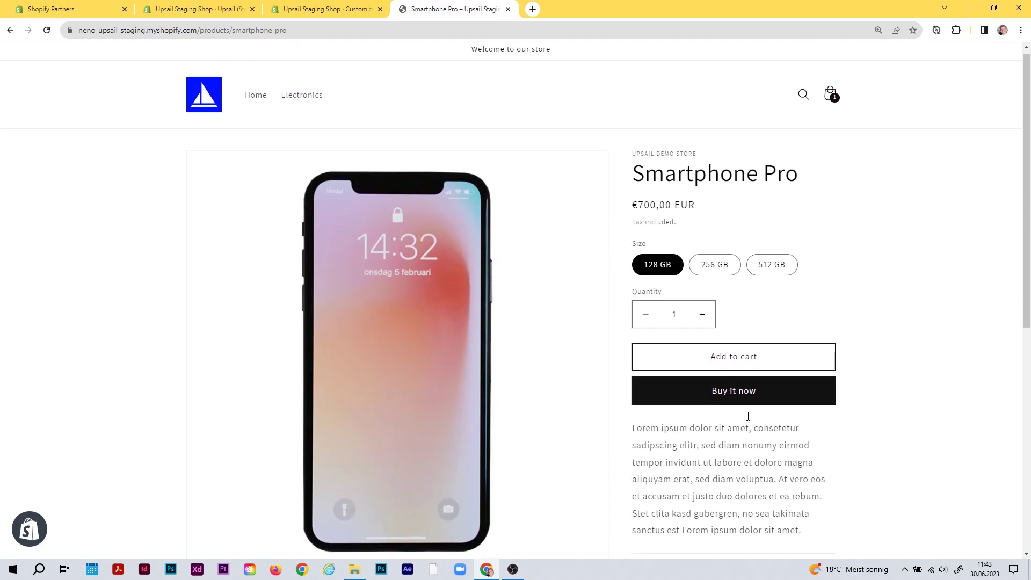
click(727, 358)
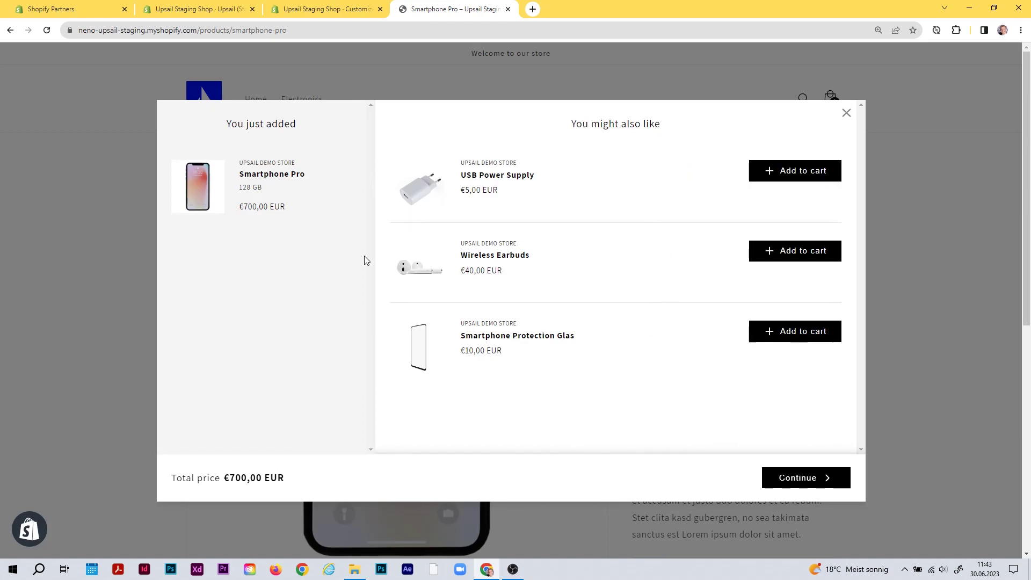
- Compare the products in the storefront pop-up with the app embed settings and the affiliations of the Smartphone Pro recommendation
click(373, 6)
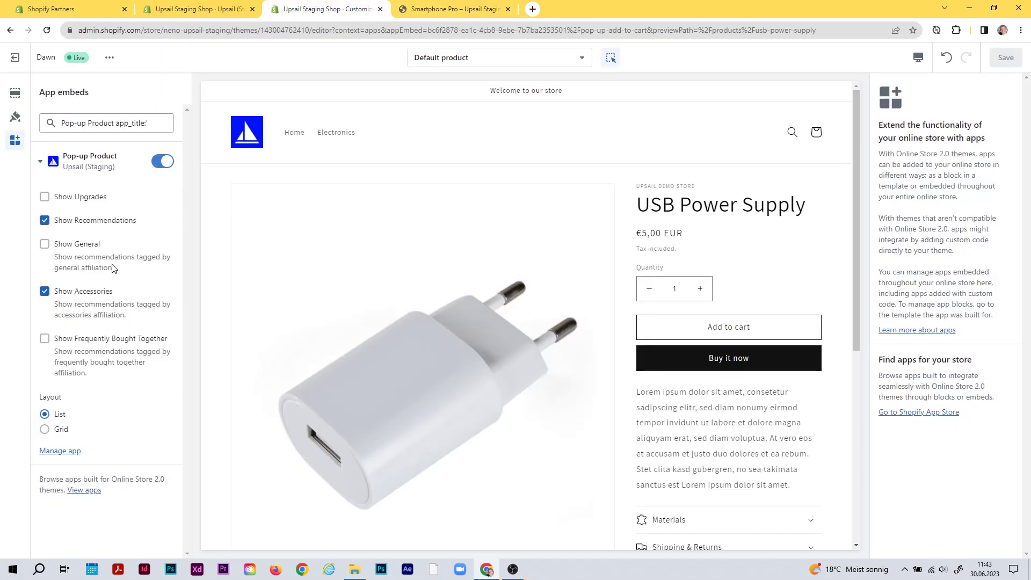
click(477, 8)
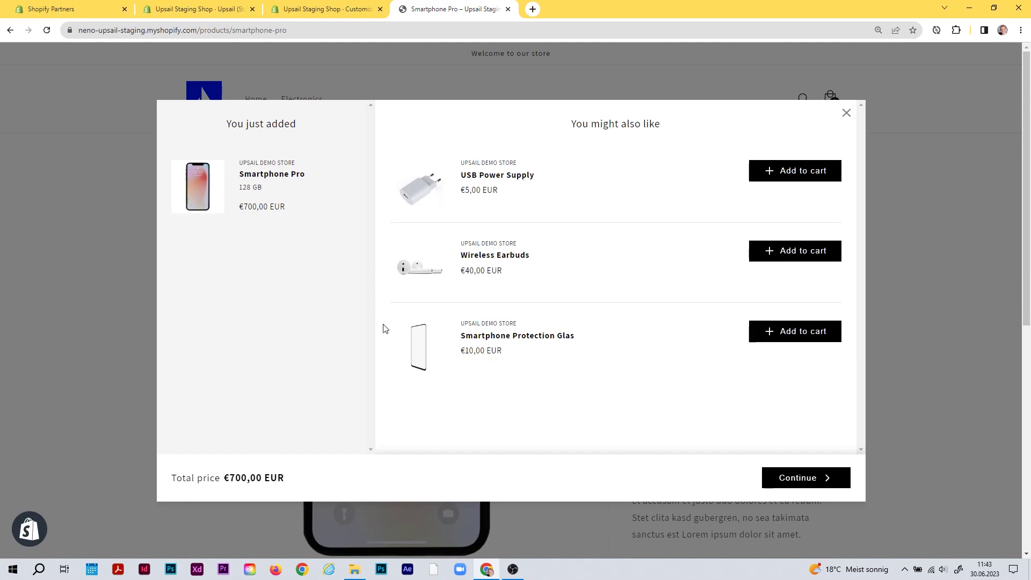
click(236, 9)
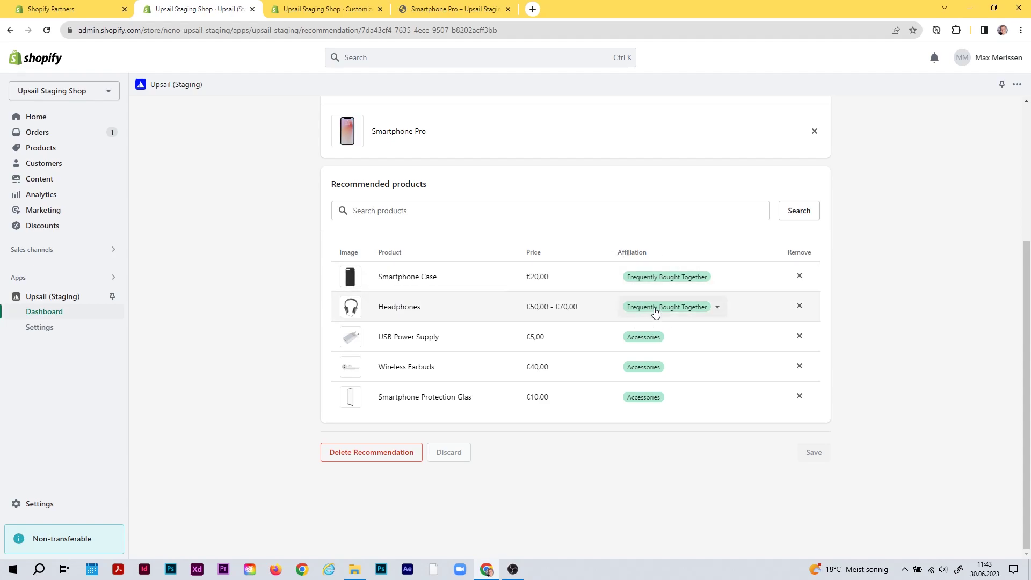
- Enable Show Frequently Bought Together in the Pop-up Product app embed settings and save the theme
click(319, 7)
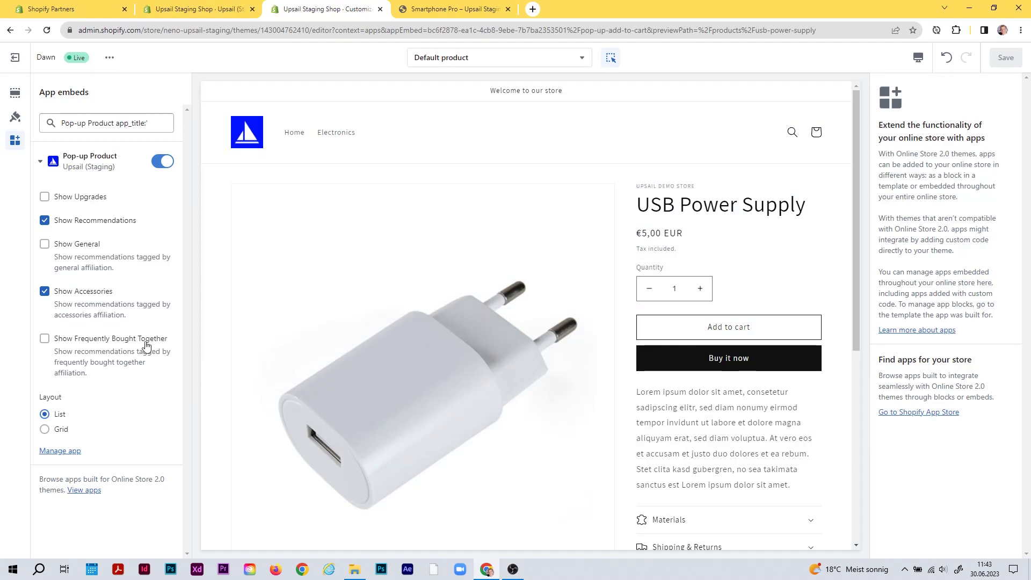
click(45, 339)
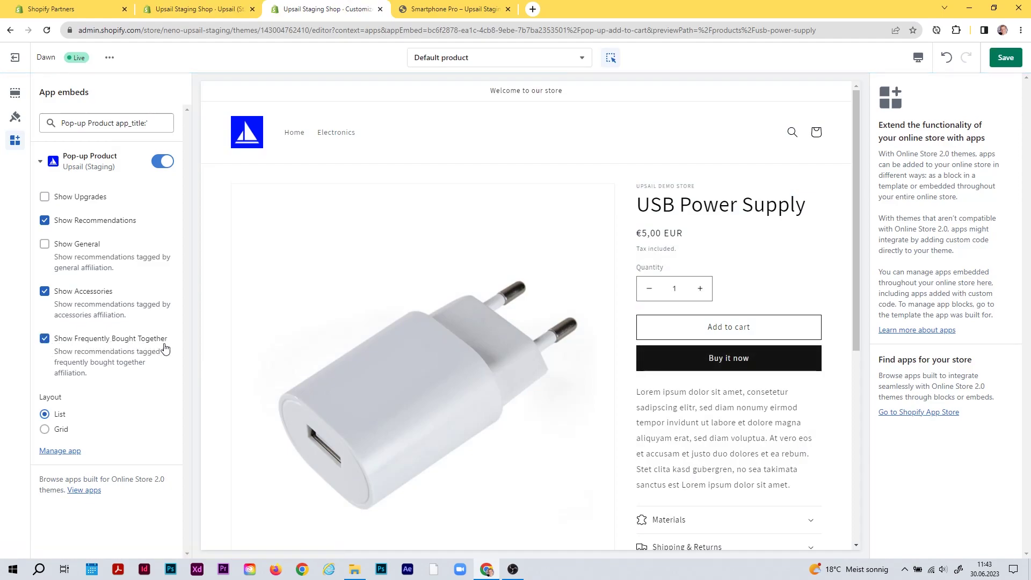
click(1006, 57)
- Close the storefront pop-up, reload the Smartphone Pro page, and add the 128 GB variant to the cart again
click(474, 8)
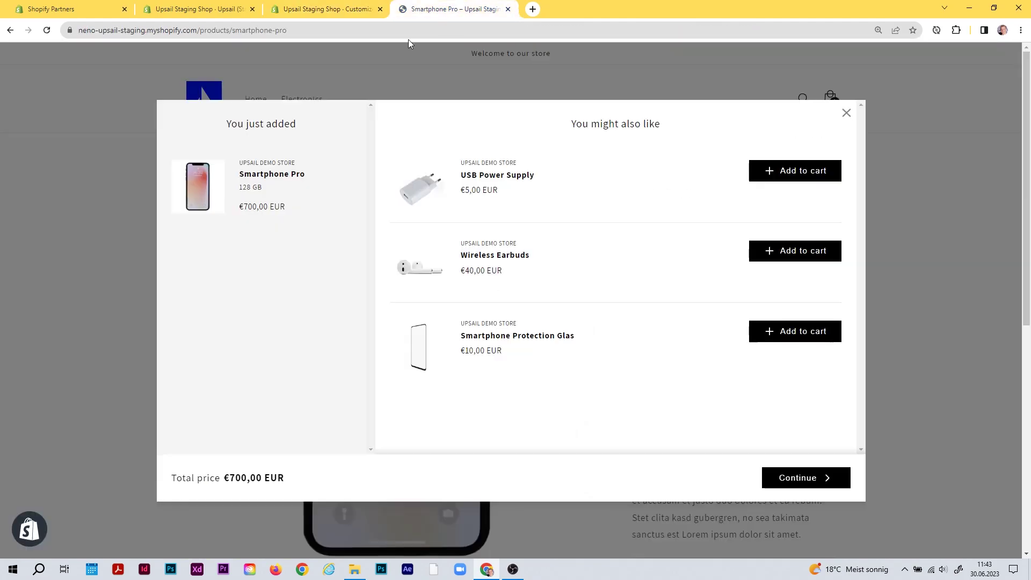
click(100, 96)
click(329, 33)
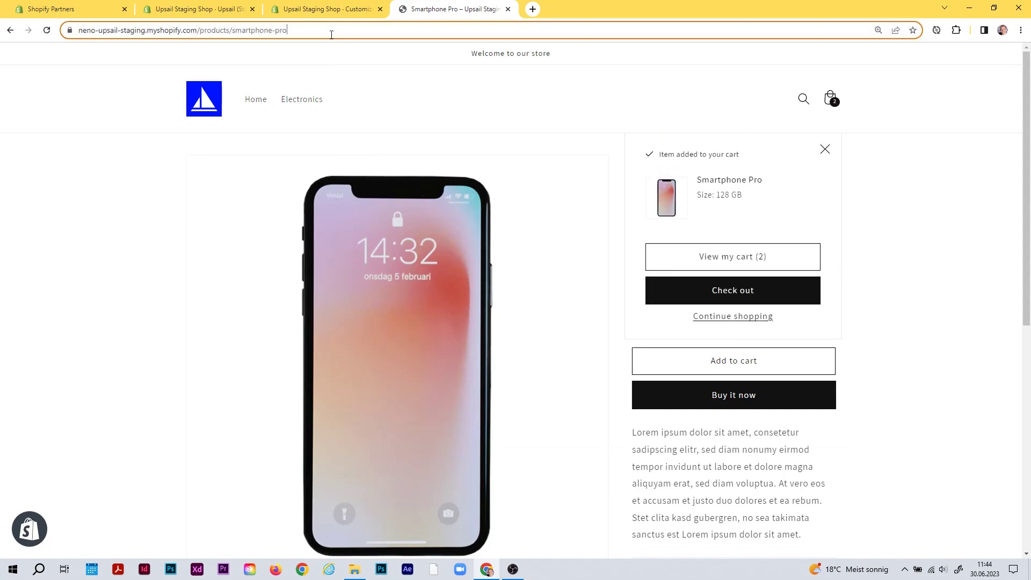
key(Return)
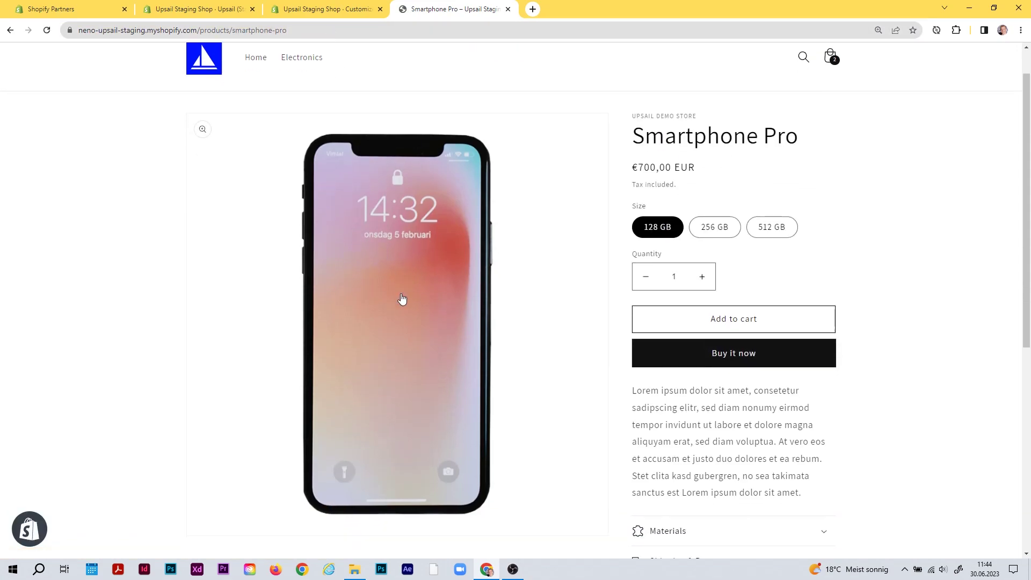
scroll(698, 285, down, 1)
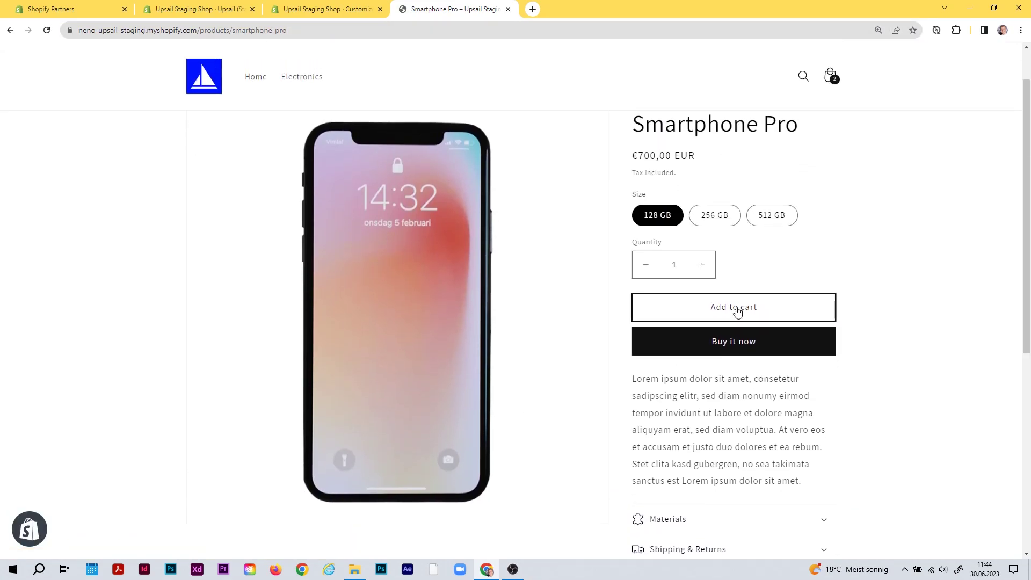
click(737, 310)
- Review the full list of recommended products in the Smartphone Pro pop-up
scroll(462, 186, down, 2)
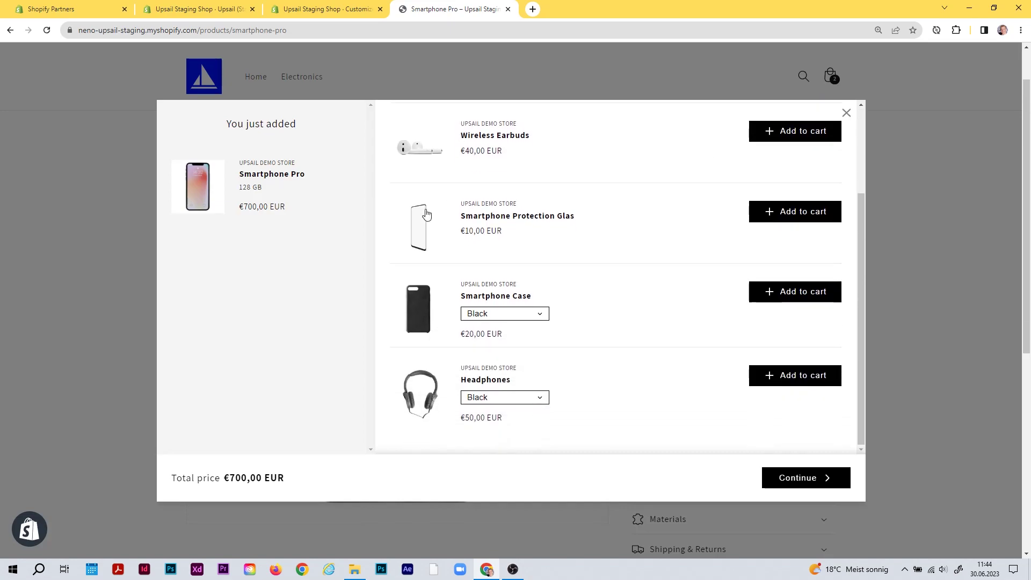
scroll(656, 150, up, 1)
scroll(662, 215, up, 1)
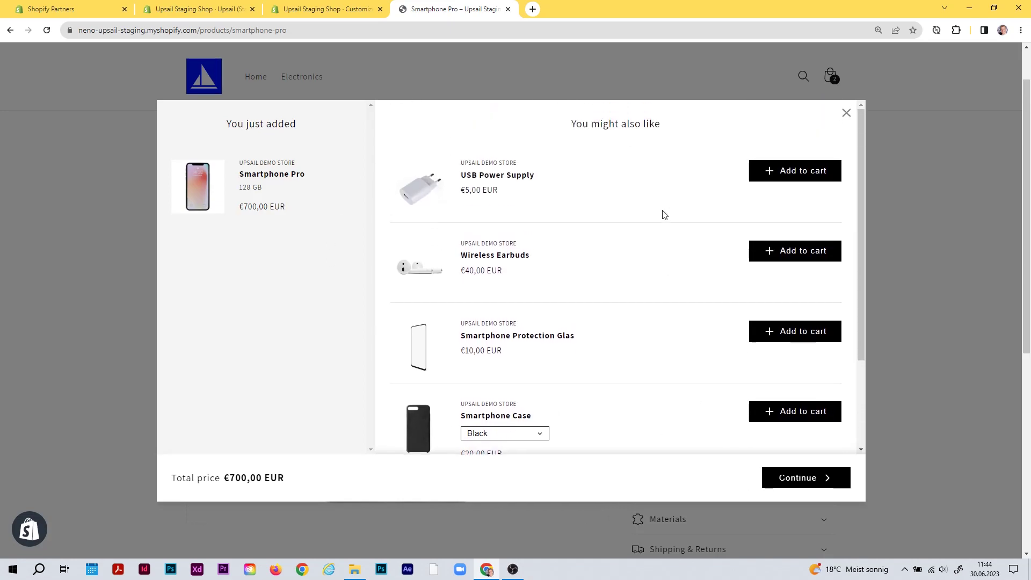
scroll(455, 202, down, 1)
scroll(452, 201, down, 1)
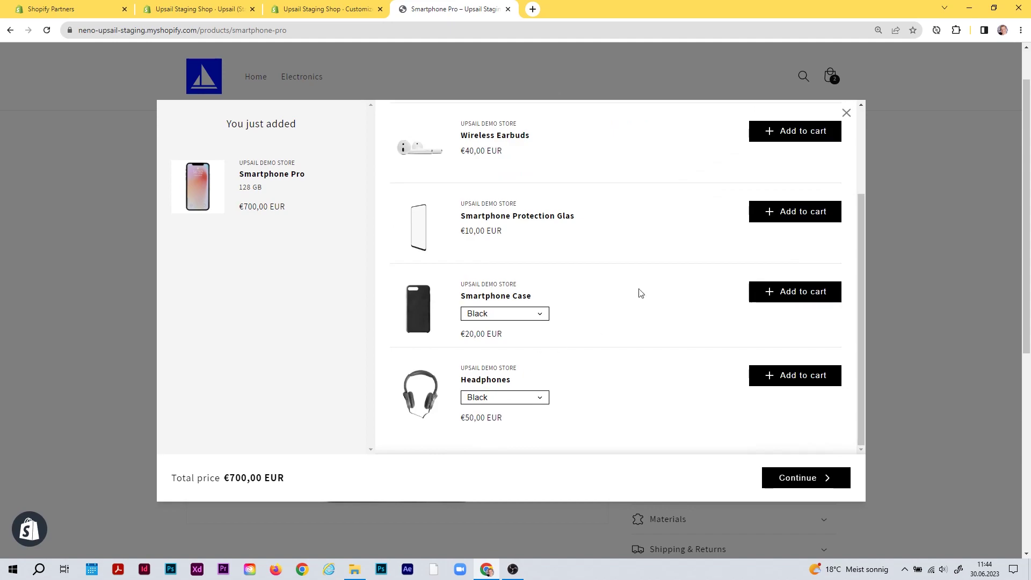
scroll(460, 248, up, 2)
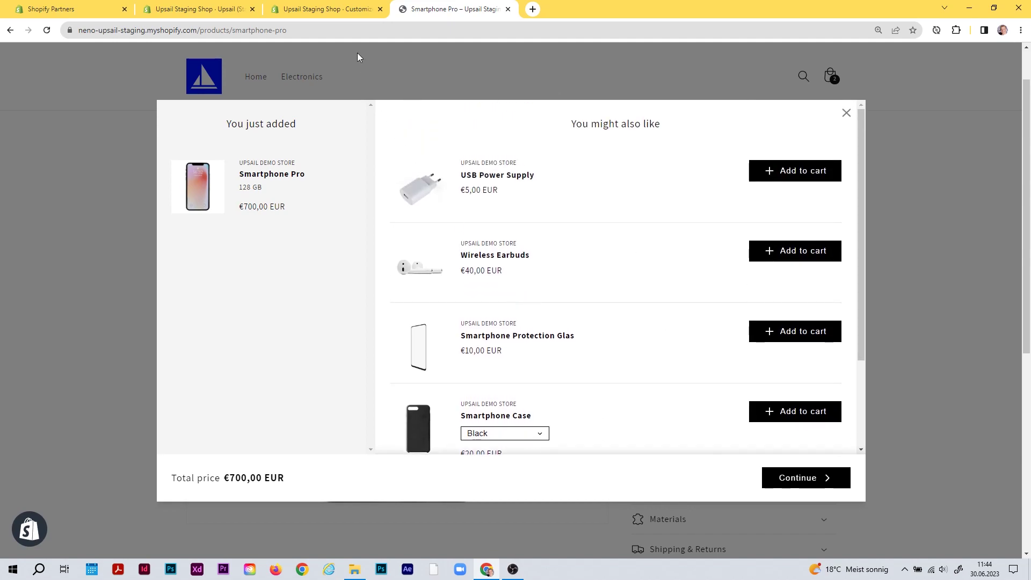
- Leave the Smartphone Pro recommendation in the Upsail app and return to the Recommendations overview
click(328, 9)
click(230, 8)
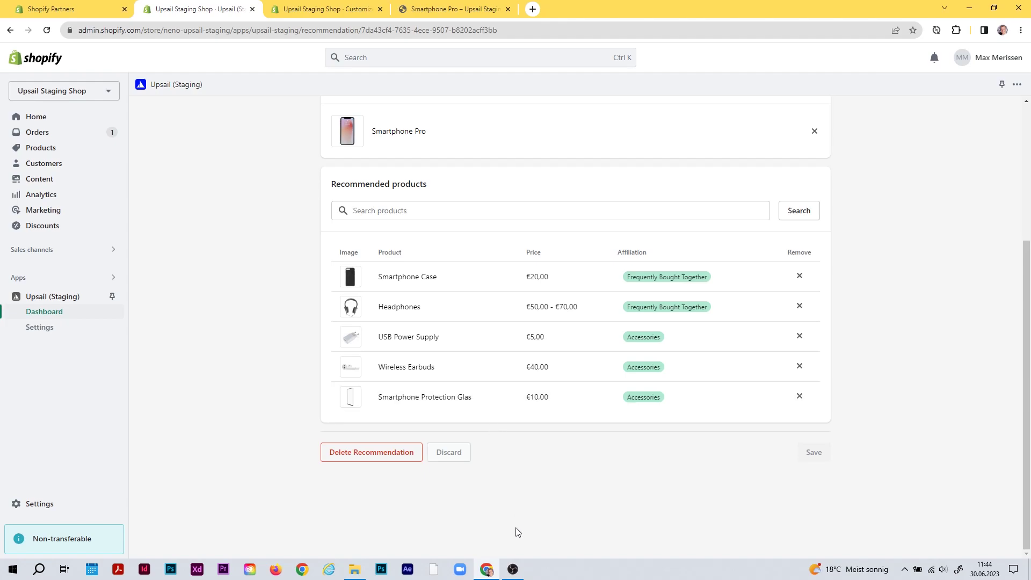
scroll(429, 235, up, 4)
click(330, 117)
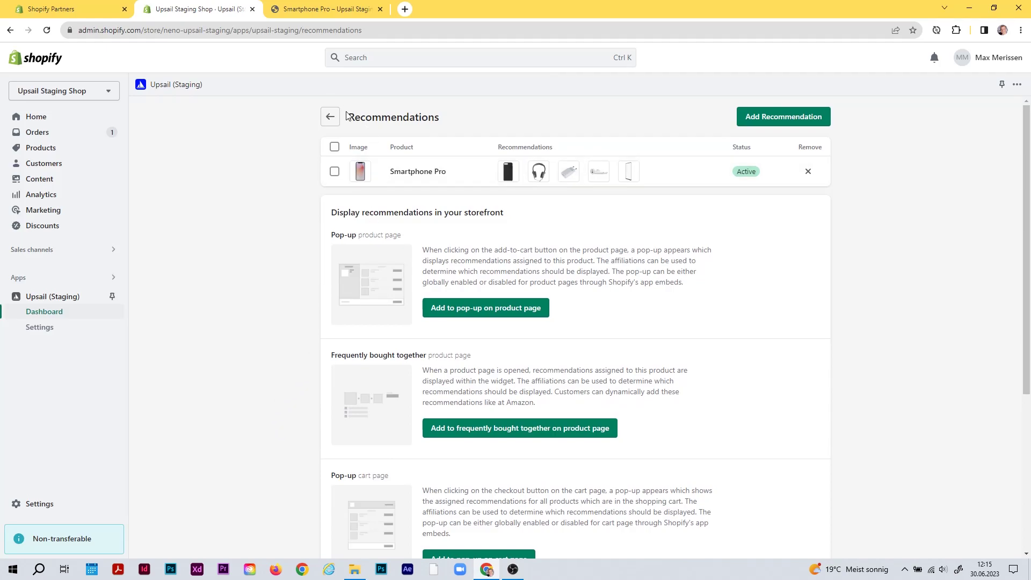
- Examine the storefront display options for recommendations, focusing on the frequently bought together widget for the product page
scroll(345, 359, down, 1)
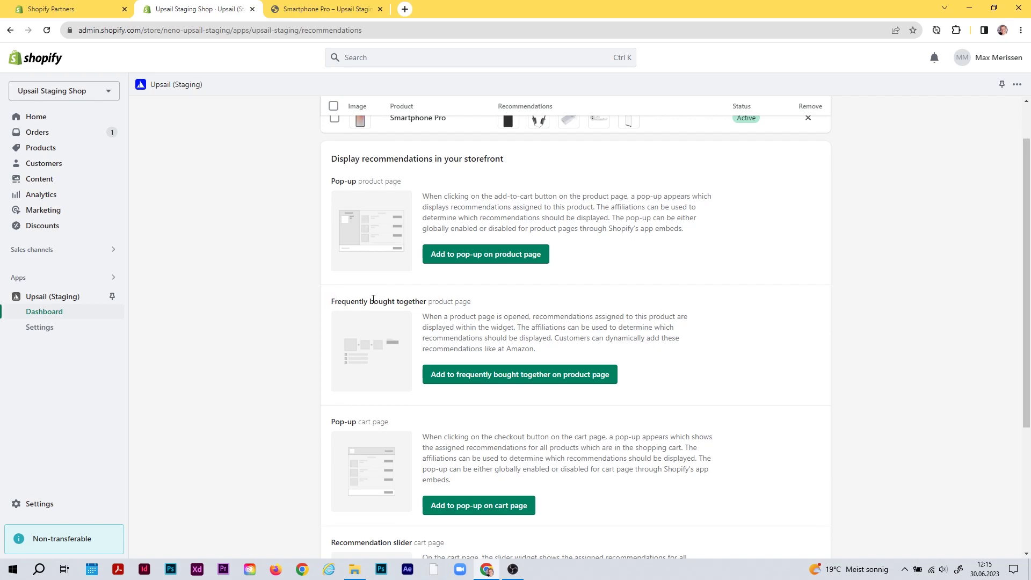
click(480, 304)
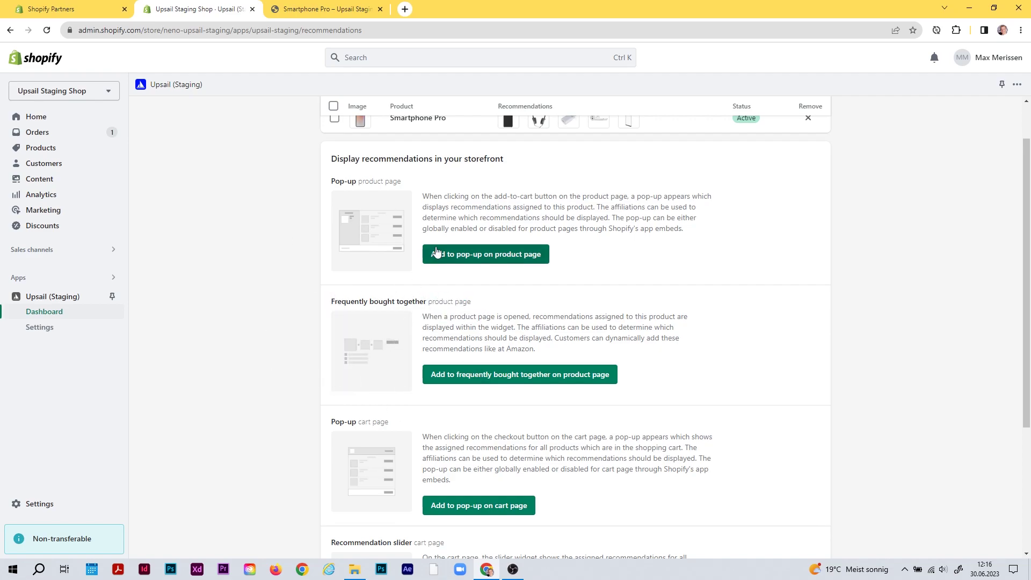
scroll(364, 380, up, 1)
scroll(367, 386, up, 1)
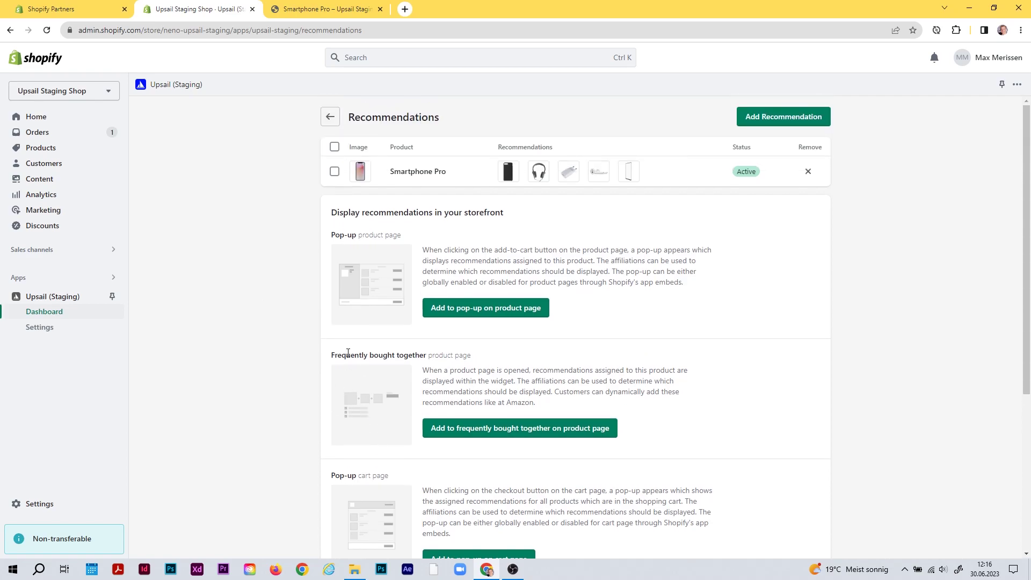
scroll(284, 349, down, 1)
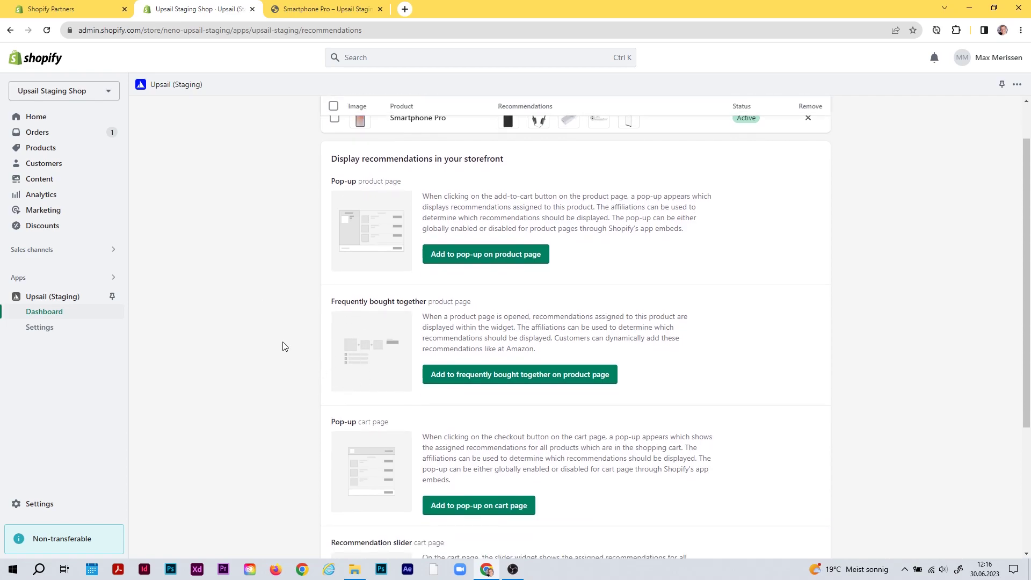
scroll(285, 365, up, 1)
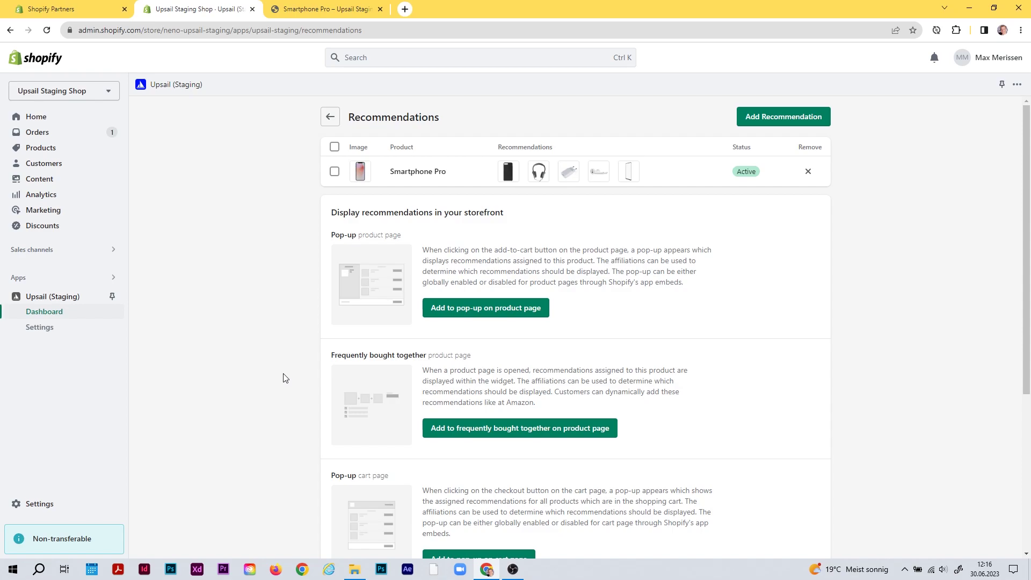
triple_click(333, 353)
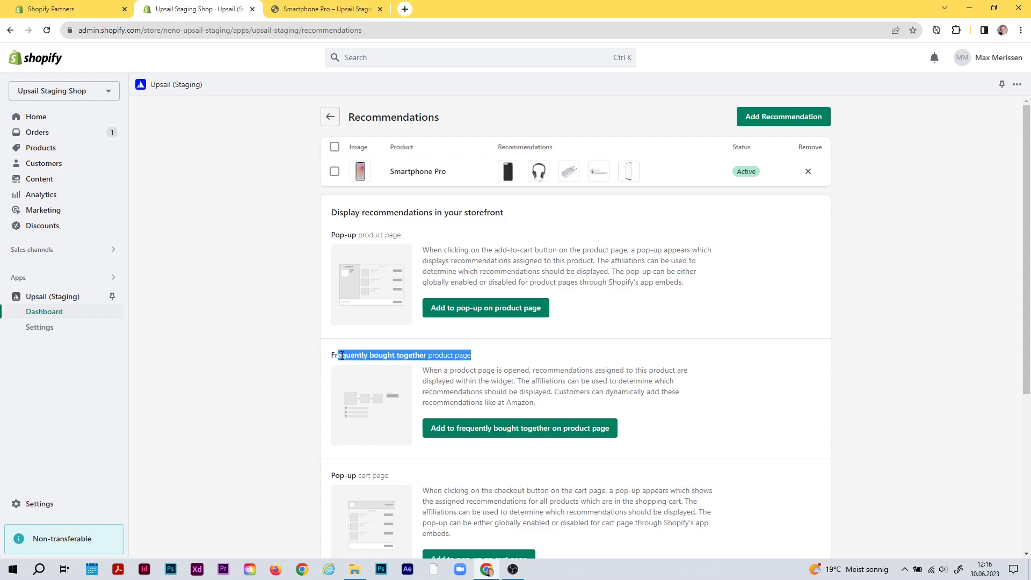
click(345, 355)
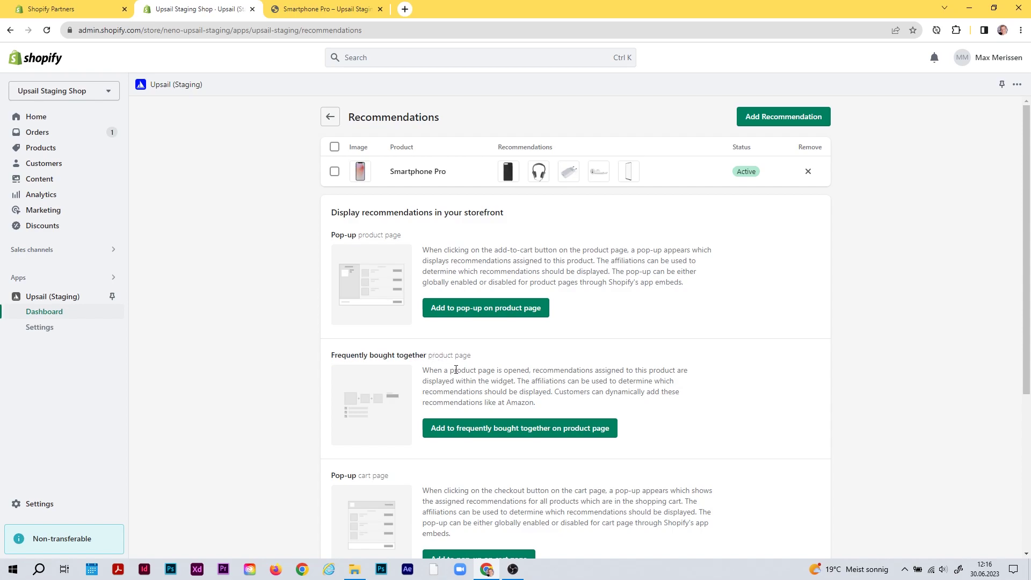
- Add the Frequently bought together widget to the Default product template and select its Apps section in the theme editor
scroll(455, 370, down, 1)
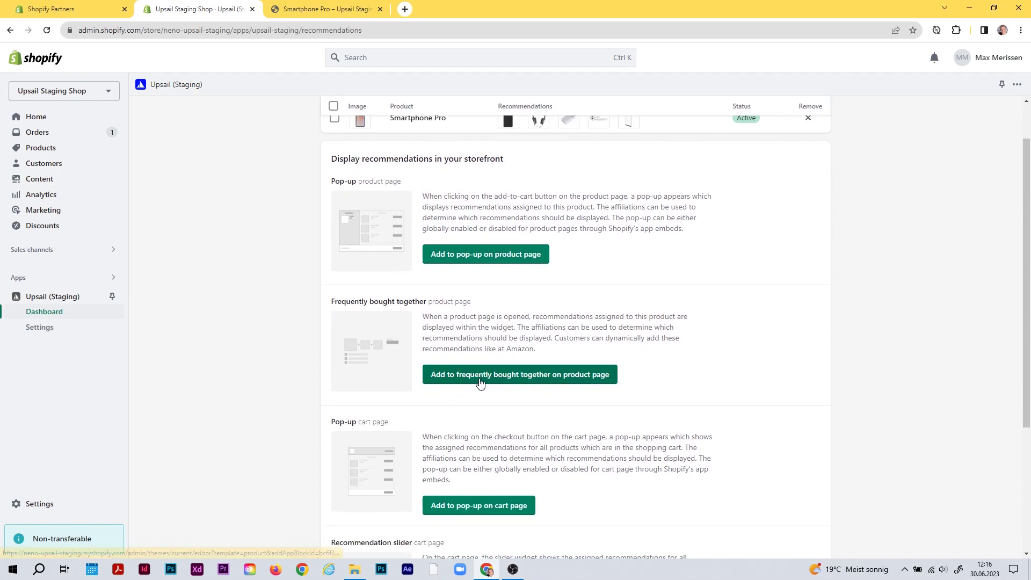
click(480, 383)
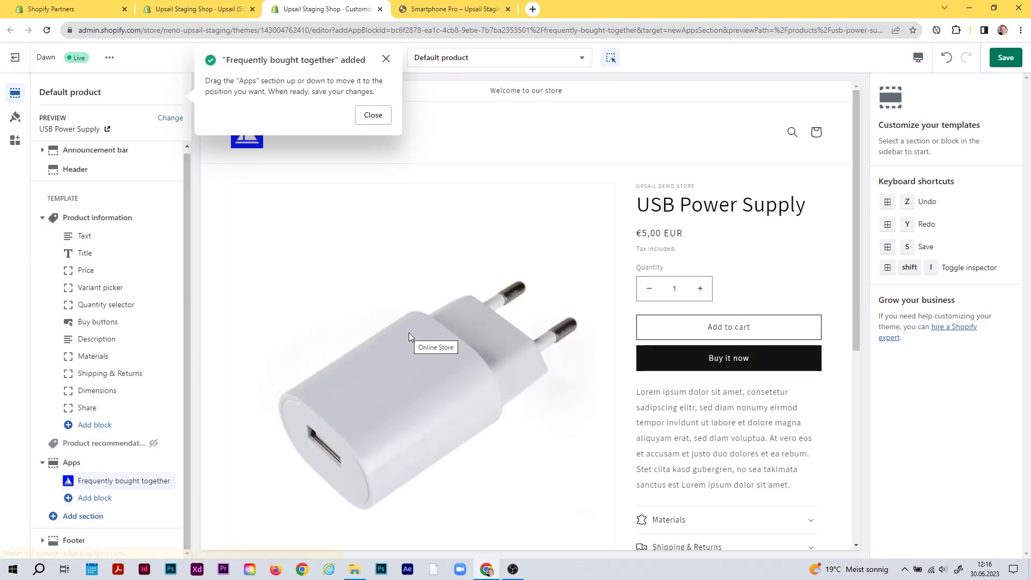
click(117, 464)
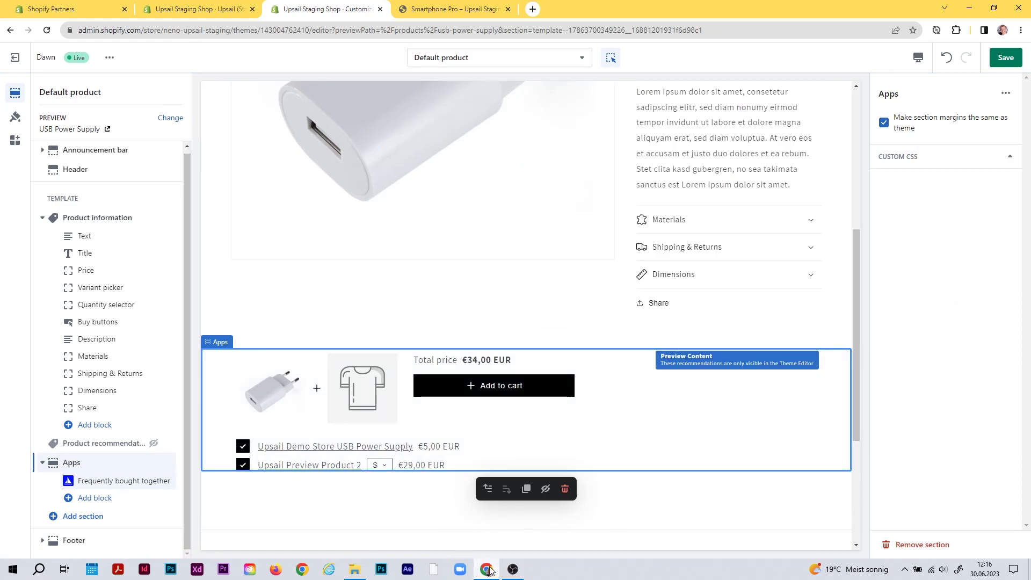
- Change the preview product of the Default product template to Smartphone Pro
mouse_move(486, 496)
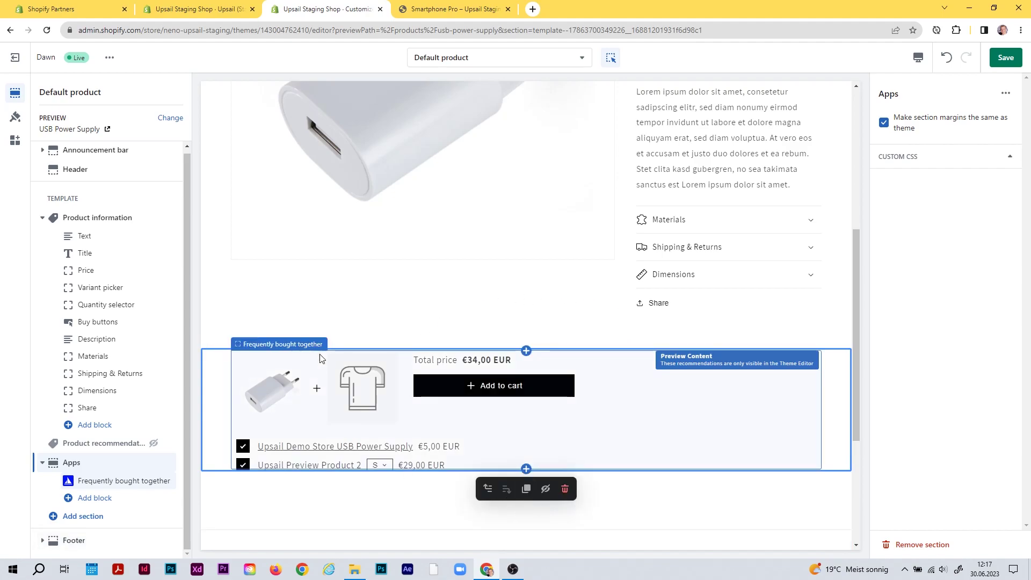
click(205, 9)
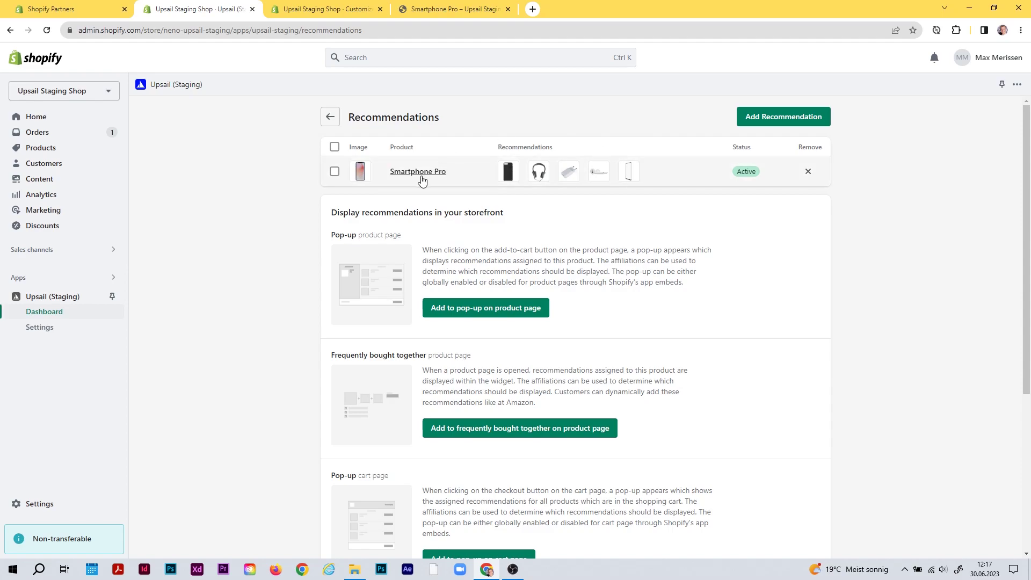
click(299, 8)
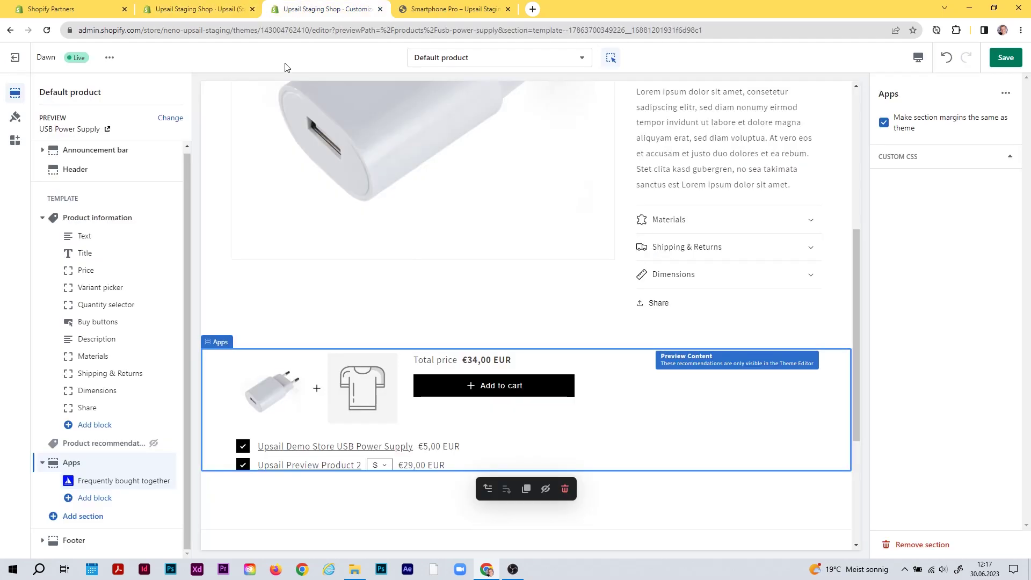
click(170, 120)
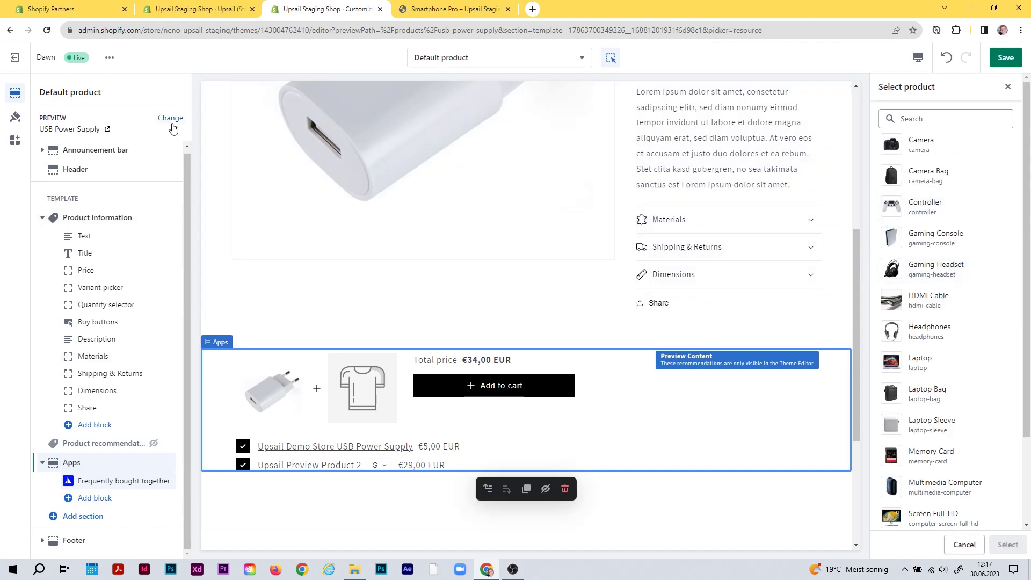
scroll(886, 378, down, 1)
scroll(912, 430, down, 1)
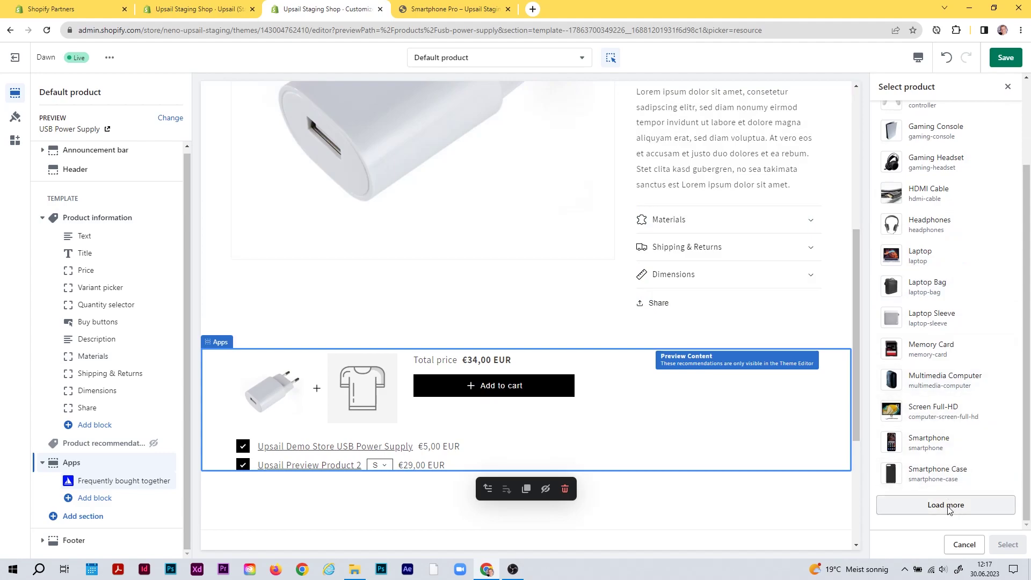
click(943, 501)
scroll(968, 409, down, 2)
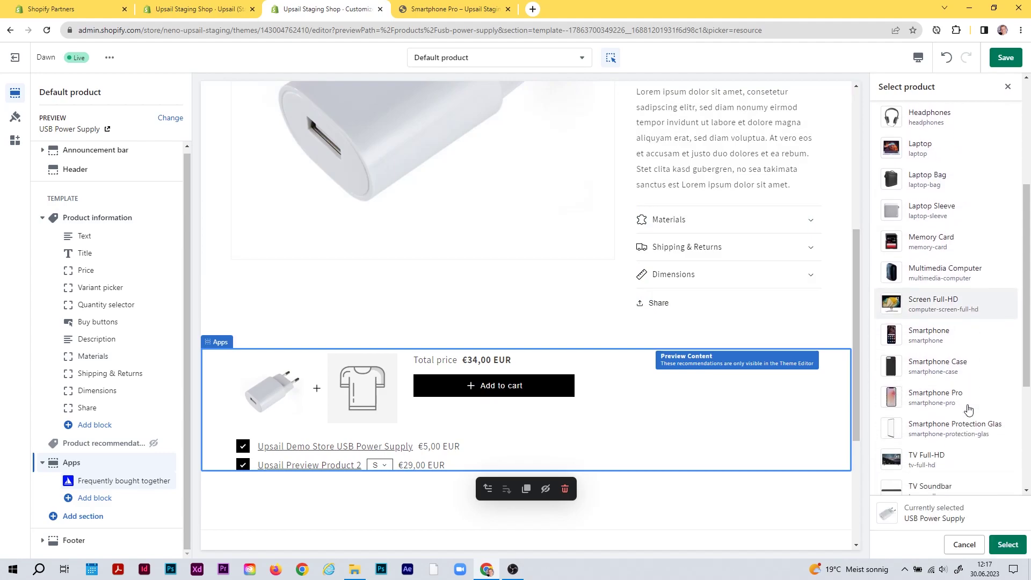
click(937, 398)
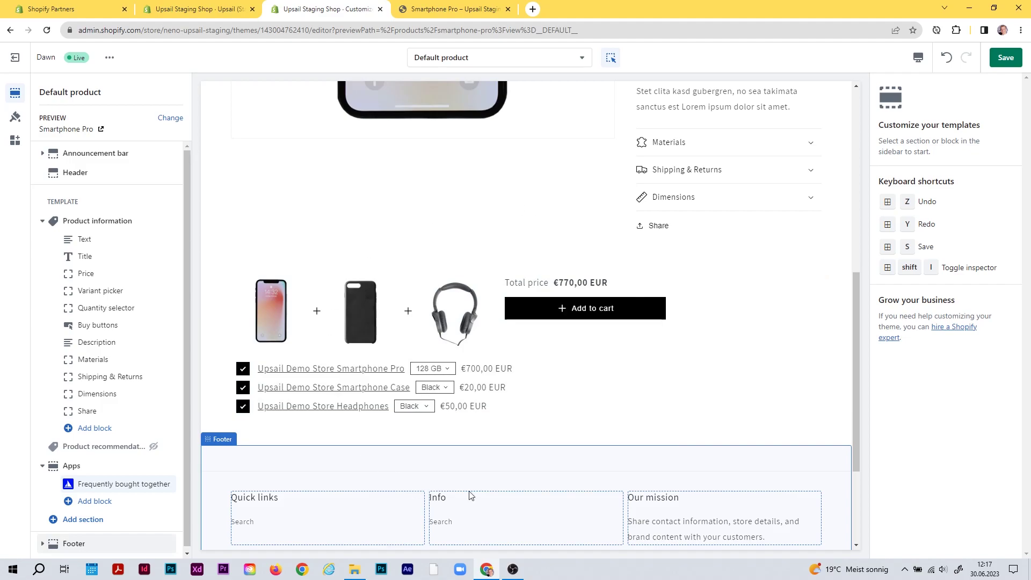
- Try the Table layout for the Frequently bought together block and return it to Basic
click(120, 485)
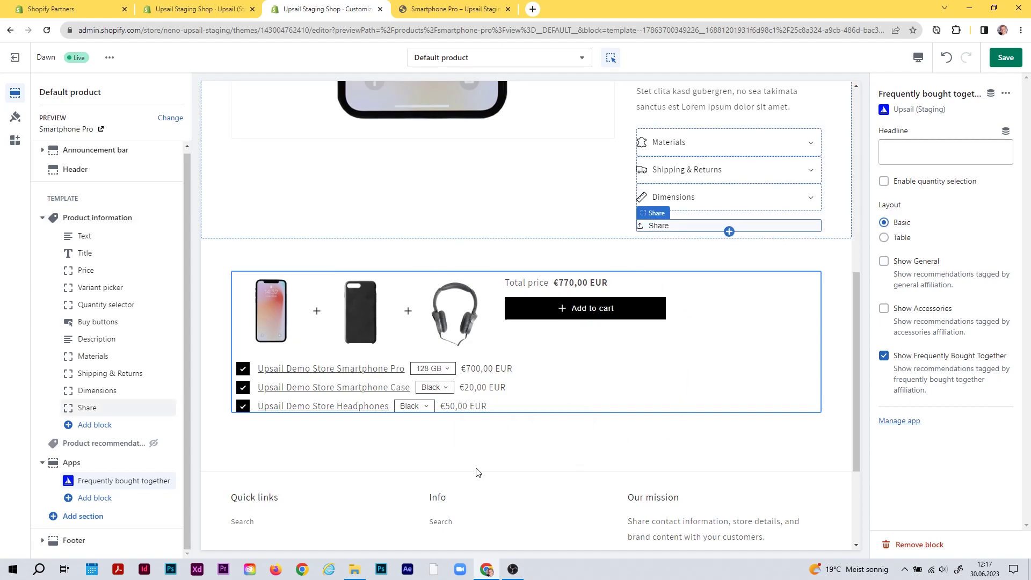
click(897, 240)
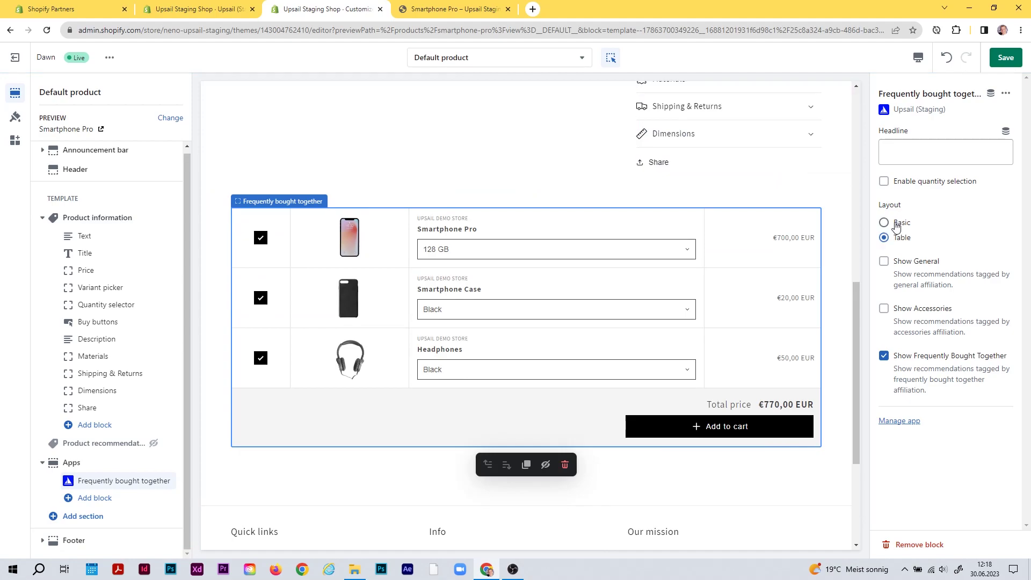
click(896, 225)
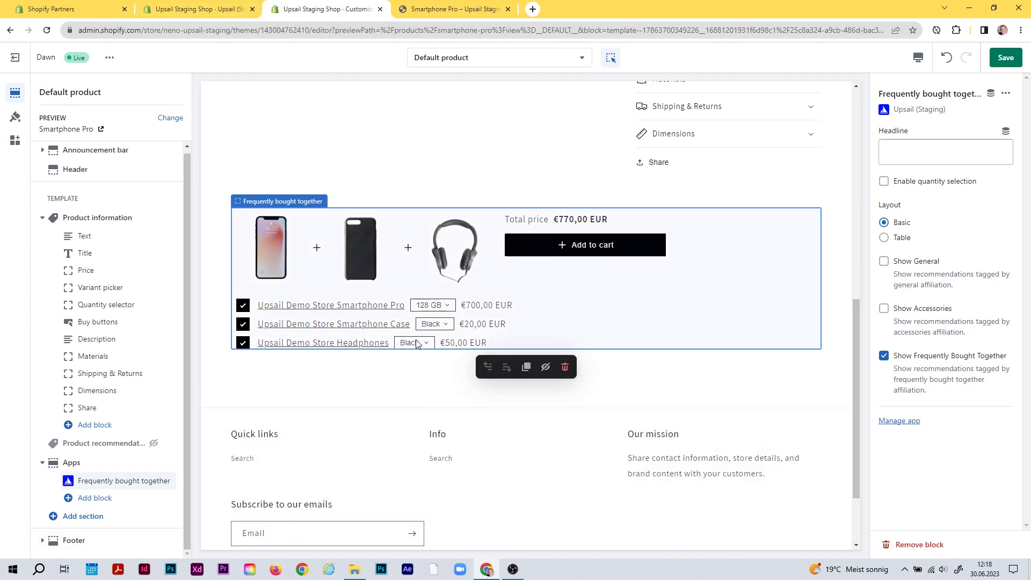
- Check the Recommendations overview in Upsail and the app widgets offered as new sections in the theme editor
click(214, 4)
click(286, 6)
click(210, 5)
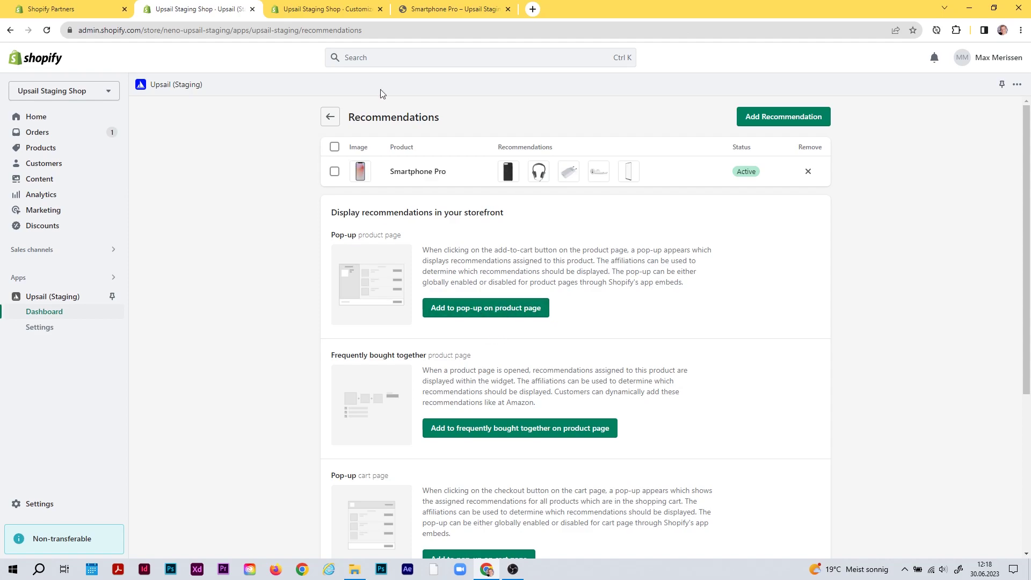
click(324, 8)
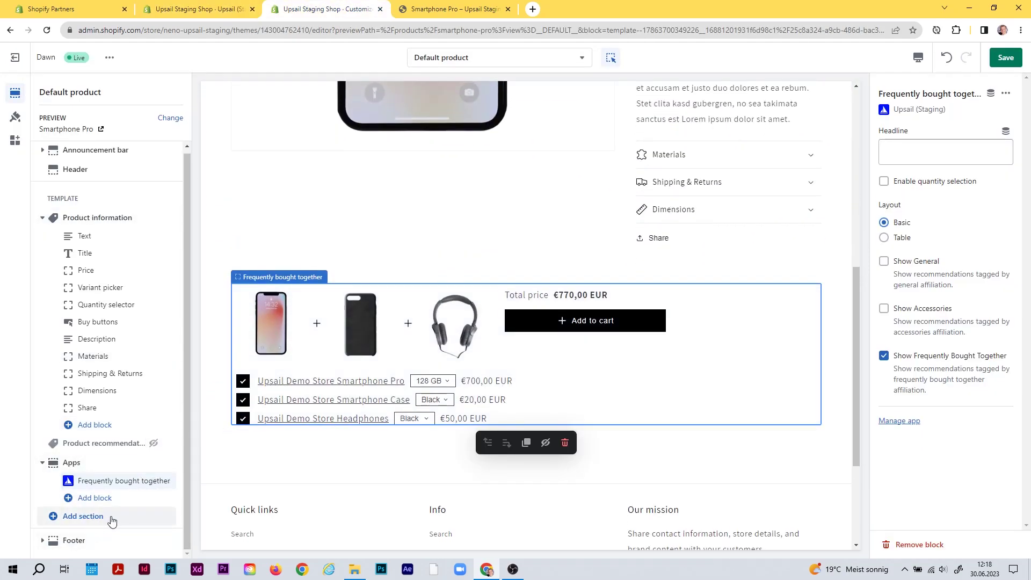
click(112, 521)
scroll(263, 530, down, 2)
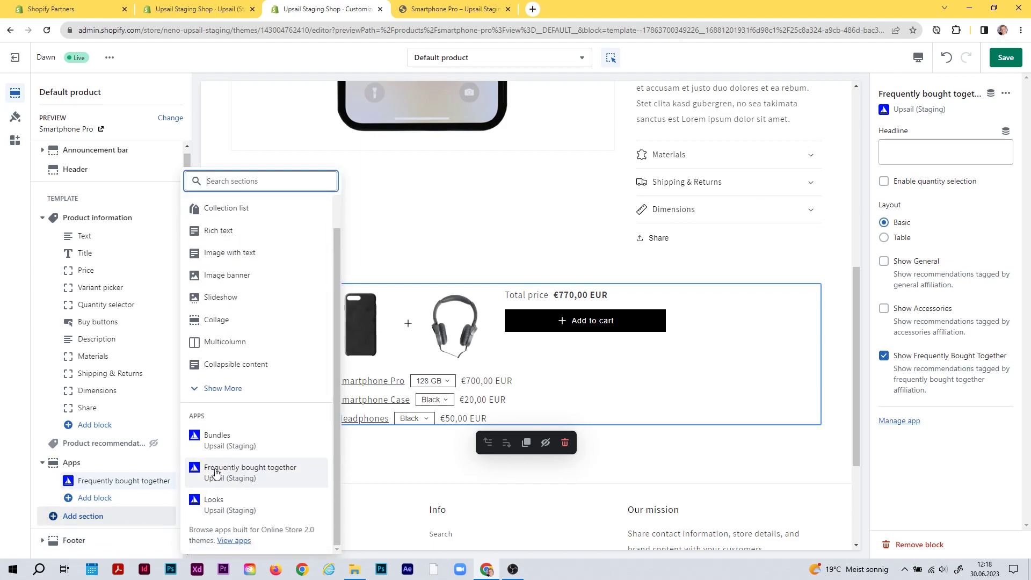
click(897, 483)
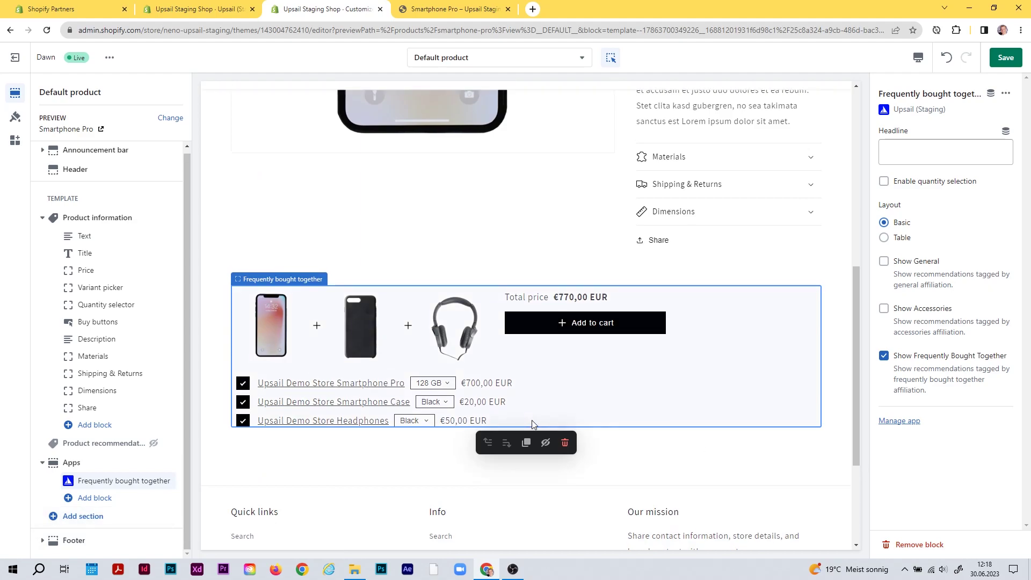
- Check which product templates are available and which one the widget is placed on
scroll(533, 424, up, 1)
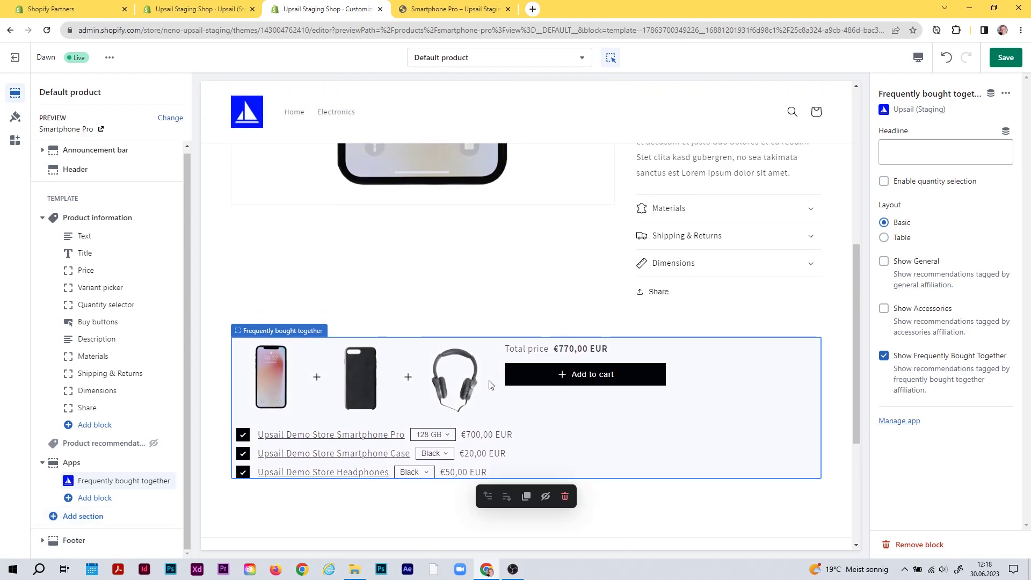
click(457, 64)
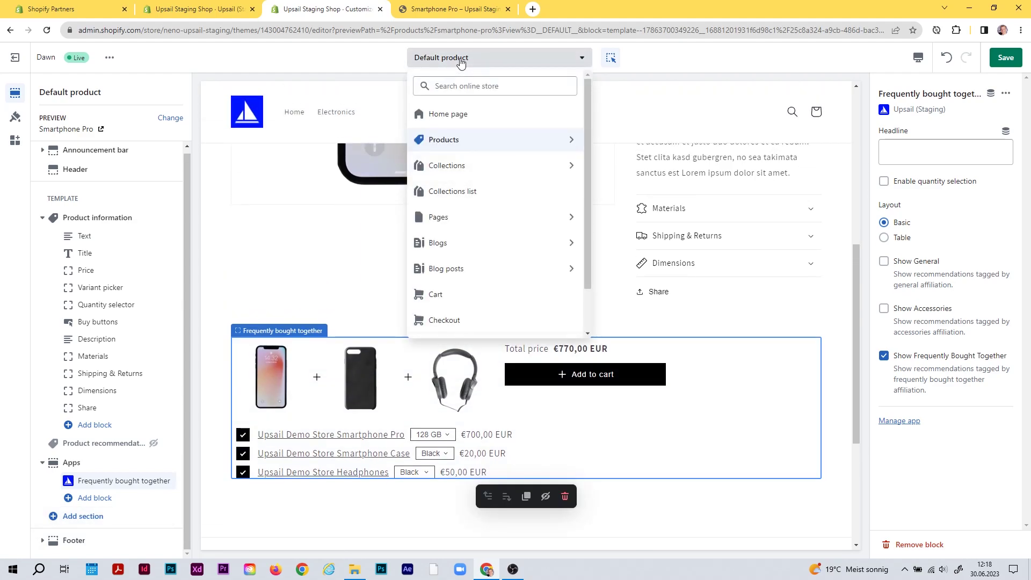
click(461, 141)
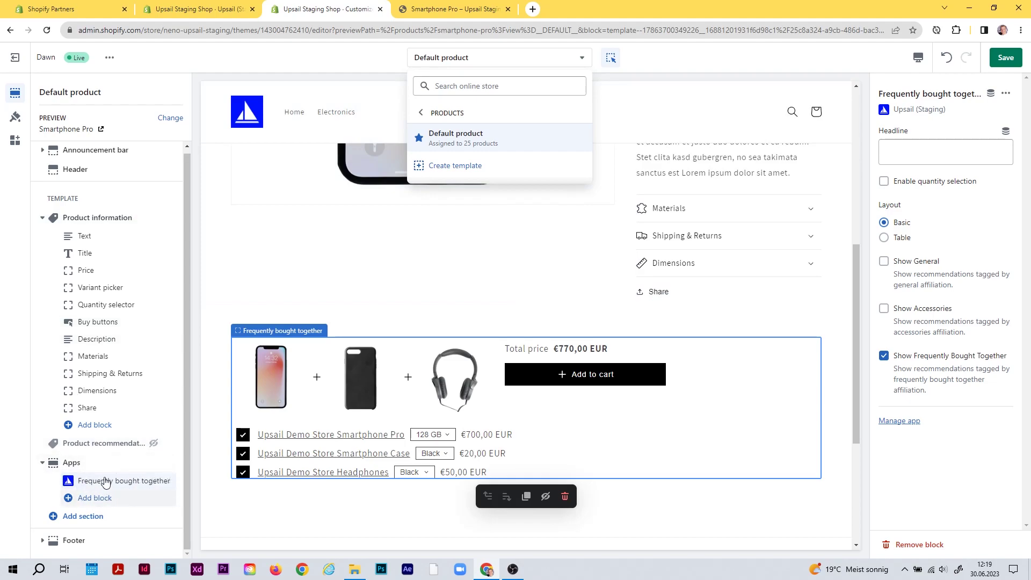
click(714, 74)
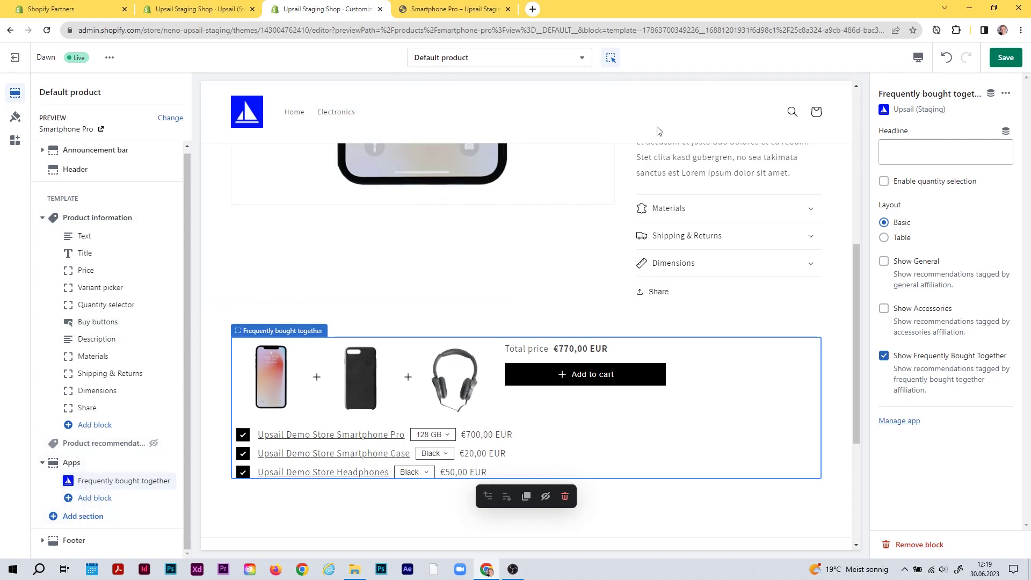
- Save the template and reload the Smartphone Pro storefront page to view its frequently bought together widget
scroll(397, 257, down, 2)
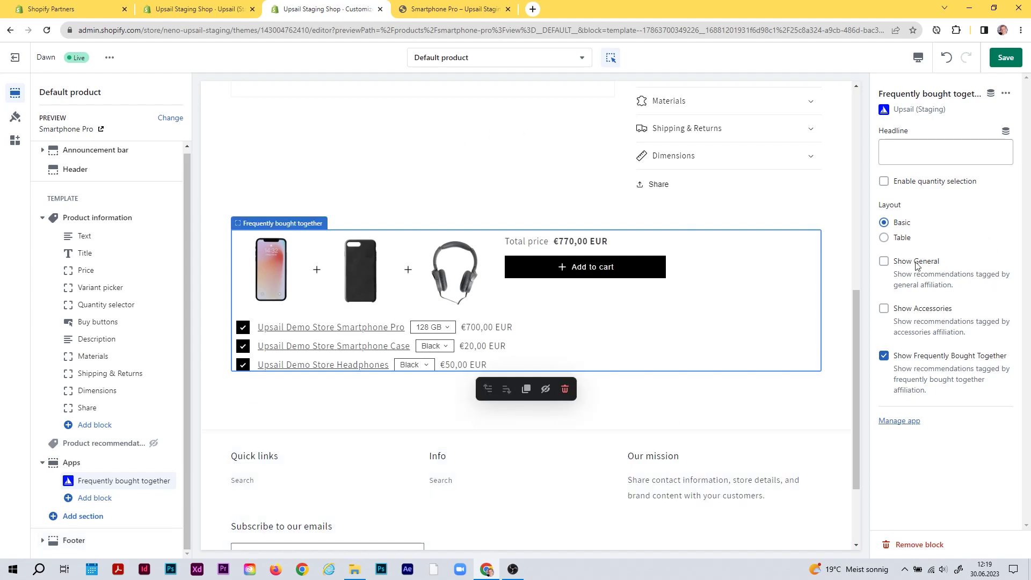
click(1005, 57)
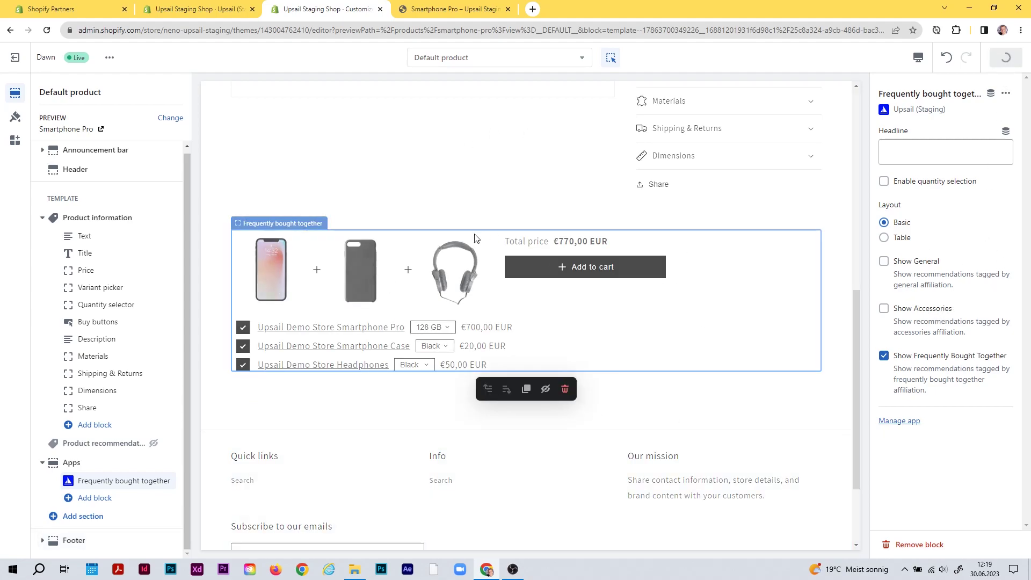
click(345, 30)
key(Return)
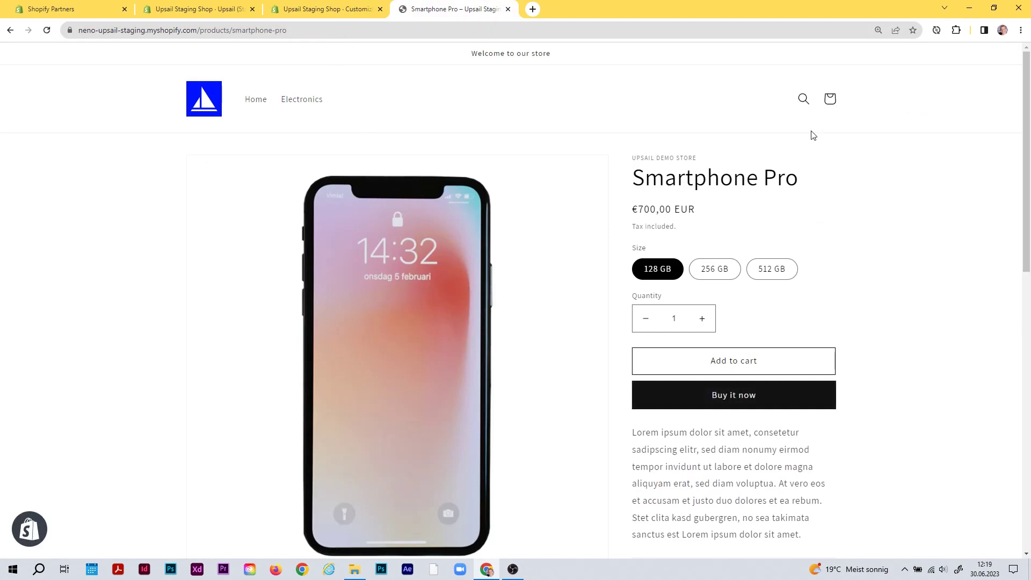
scroll(379, 304, down, 5)
scroll(404, 311, down, 3)
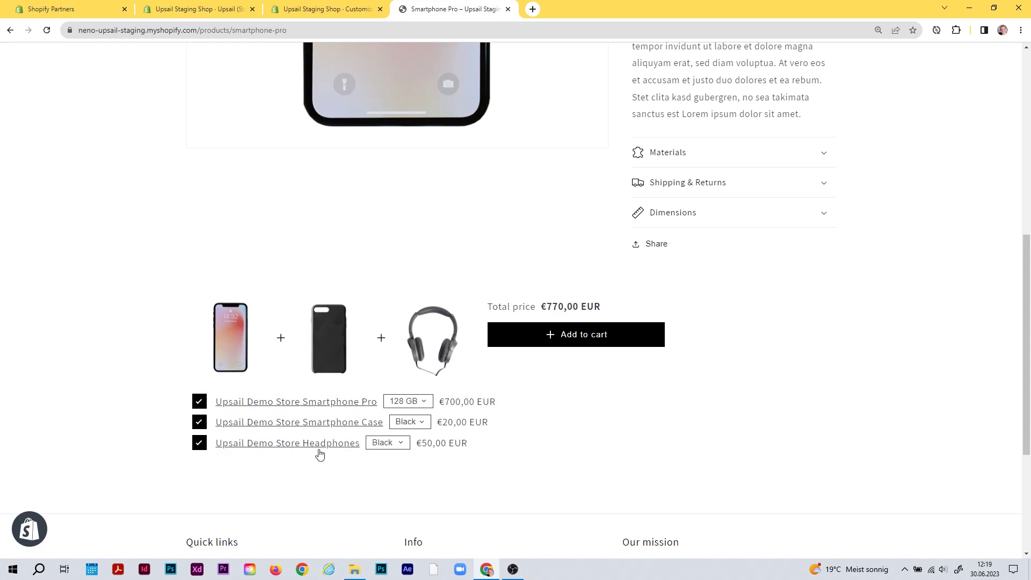
- Test the frequently bought together widget by repeatedly deselecting and reselecting the Smartphone Case and the Headphones
click(200, 426)
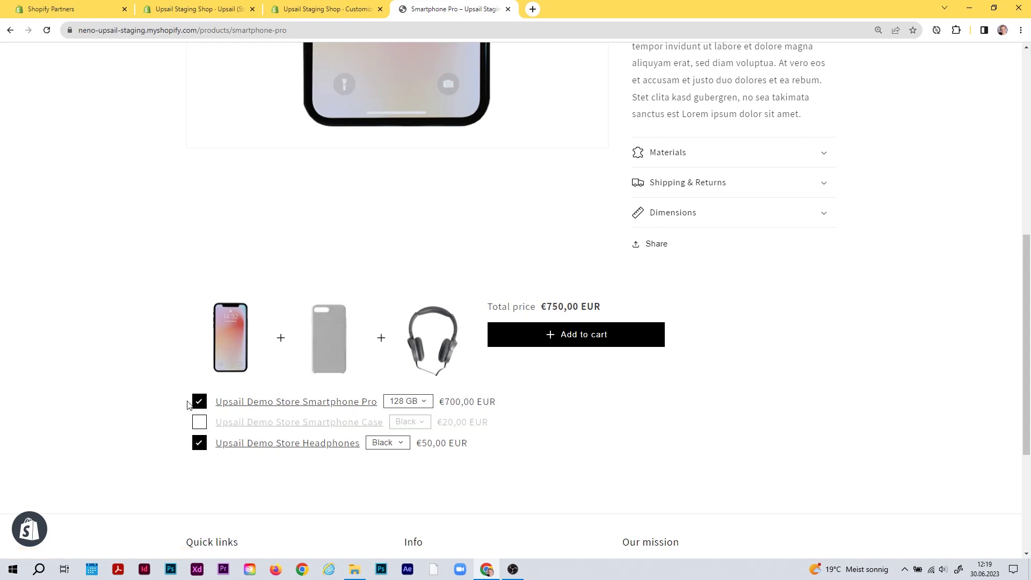
click(199, 442)
click(199, 422)
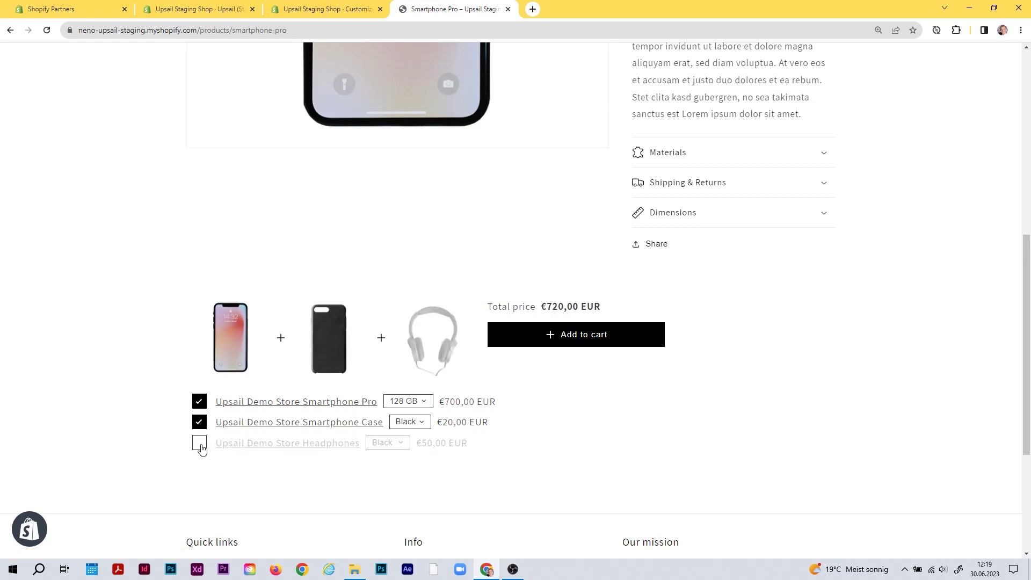
click(200, 444)
click(199, 426)
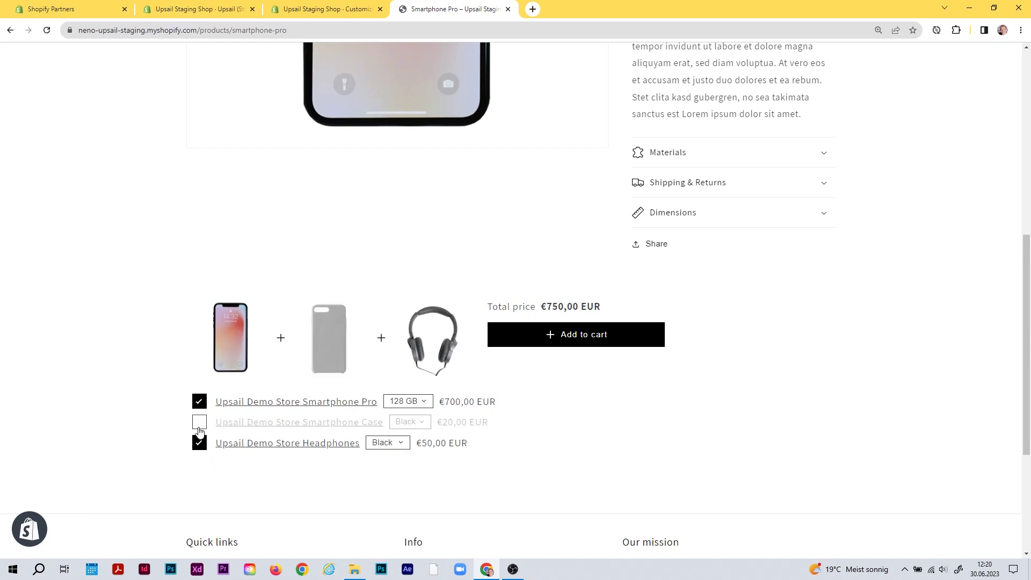
click(199, 445)
click(199, 444)
click(199, 423)
click(198, 423)
click(200, 444)
click(200, 444)
click(199, 423)
click(199, 424)
click(199, 423)
- Add the recommendations pop-up to the cart page from the Upsail app with Show Accessories enabled, and save the theme
click(333, 5)
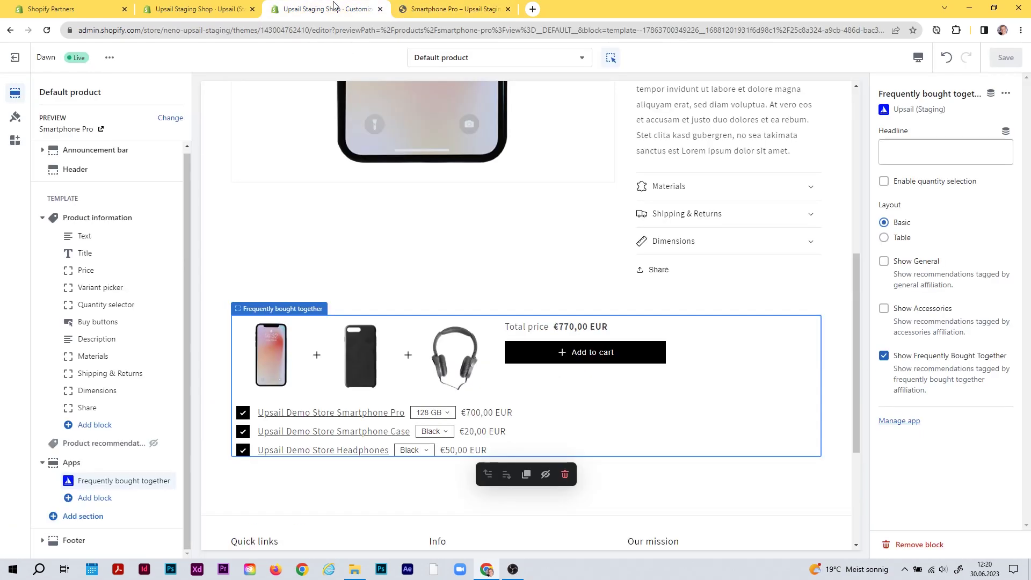
click(203, 5)
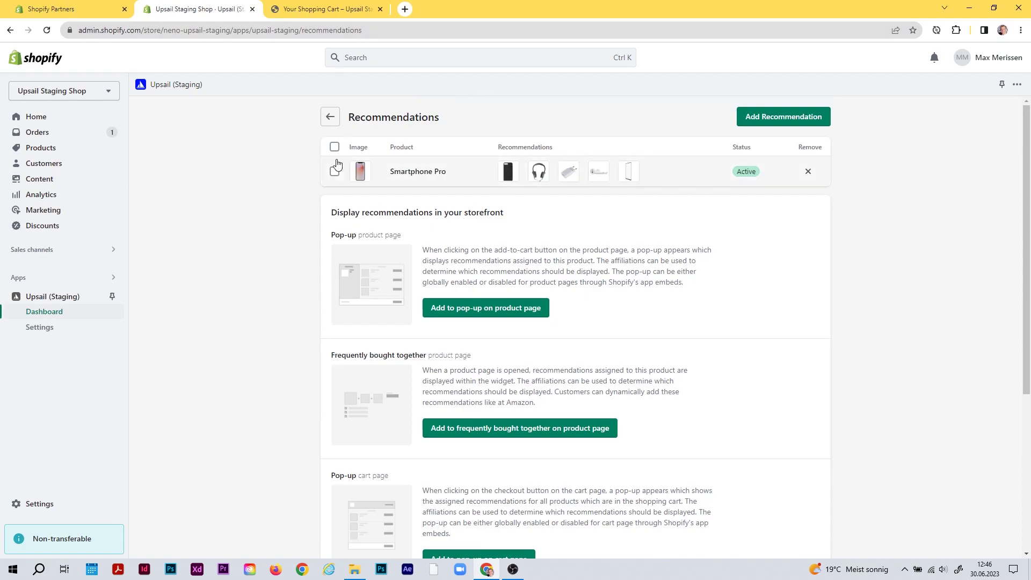
scroll(288, 170, down, 2)
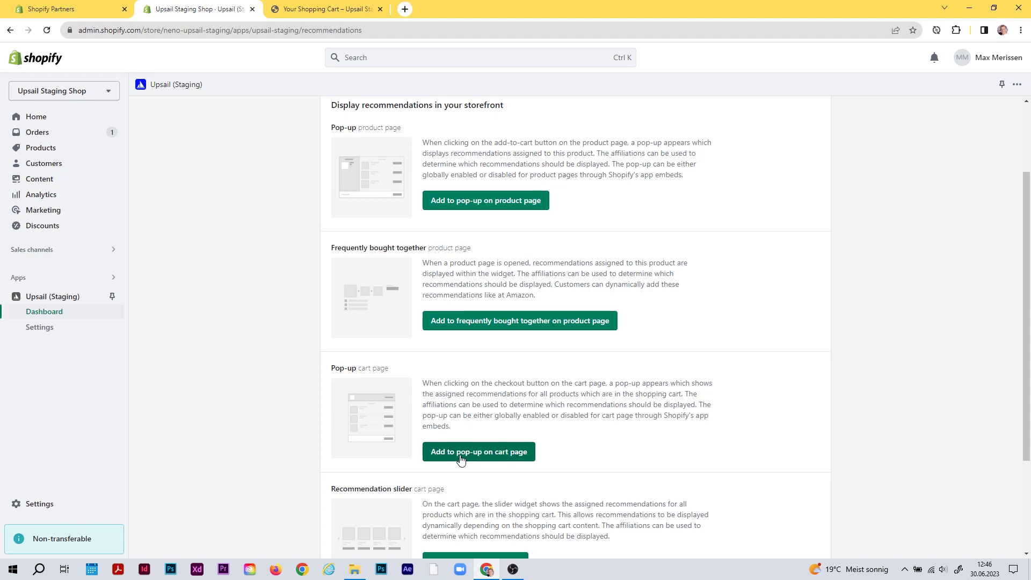
click(488, 456)
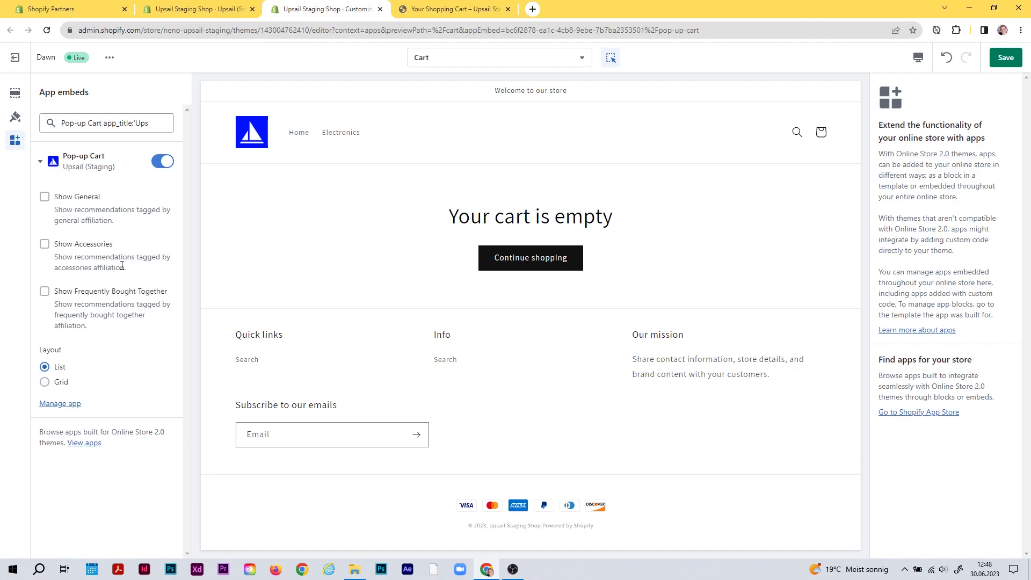
click(45, 244)
click(1005, 61)
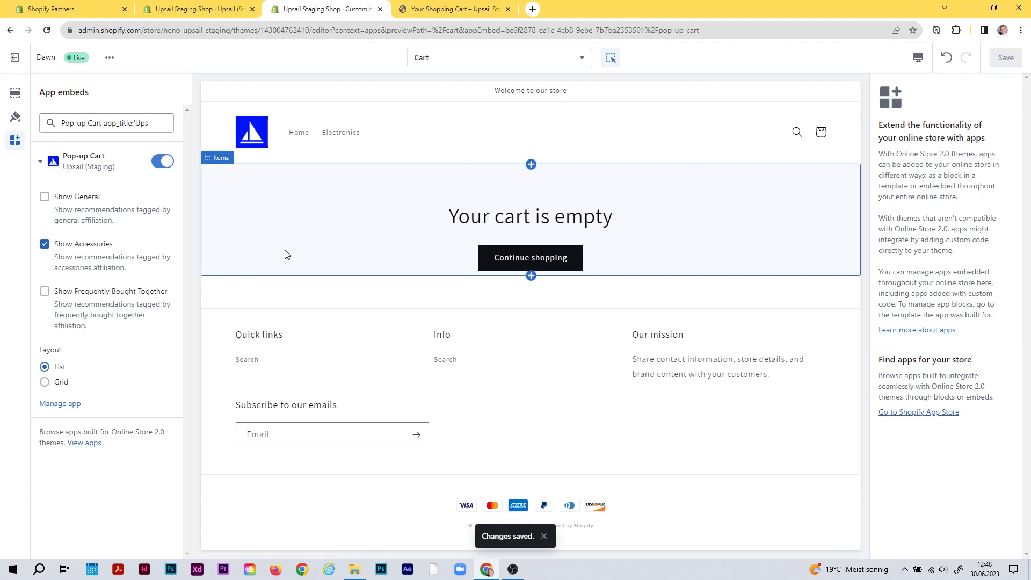
- Reload the storefront cart page and start the checkout to test the recommendations pop-up for the Smartphone Pro
click(462, 9)
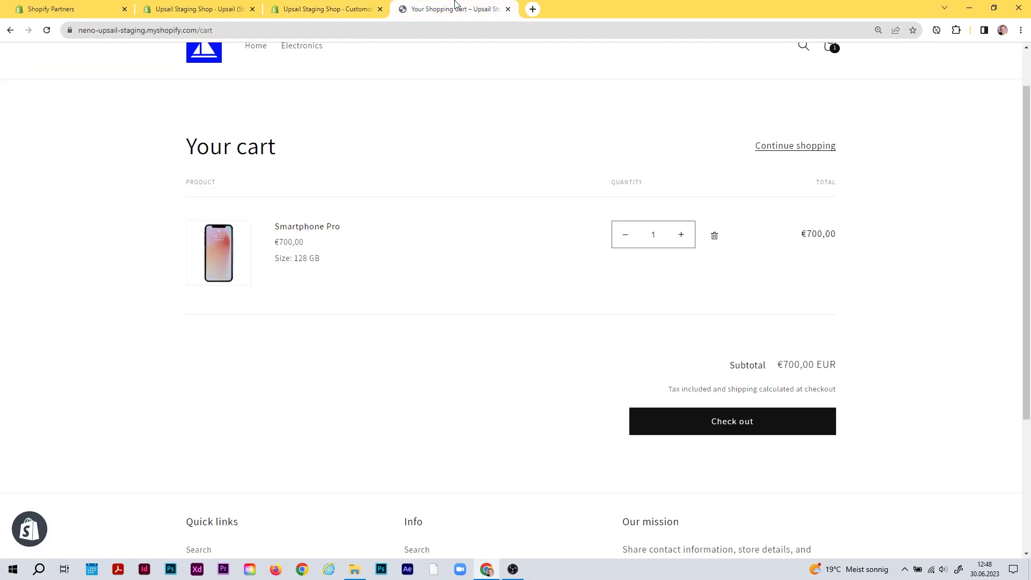
click(345, 31)
key(Return)
click(210, 7)
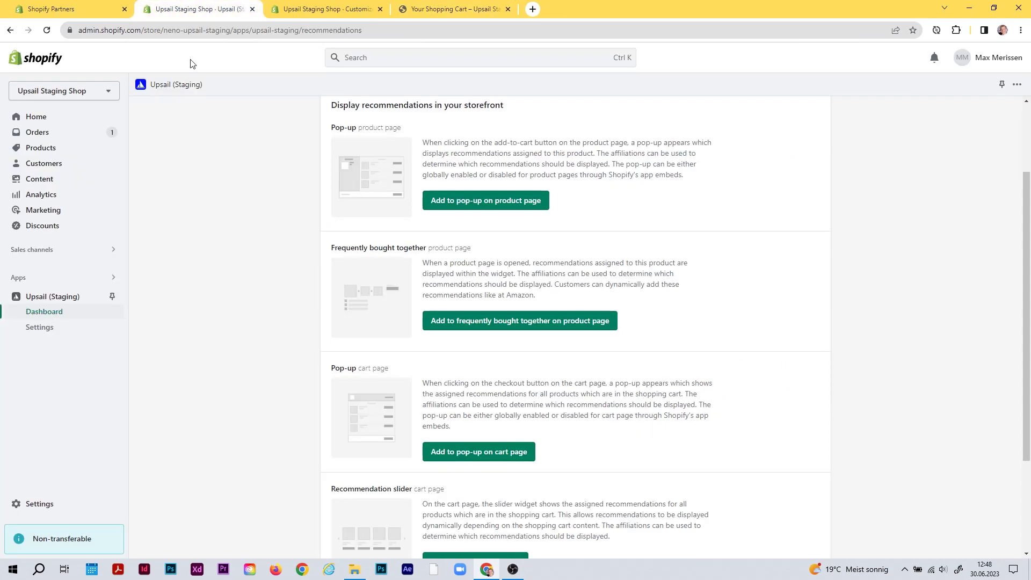
scroll(413, 247, up, 2)
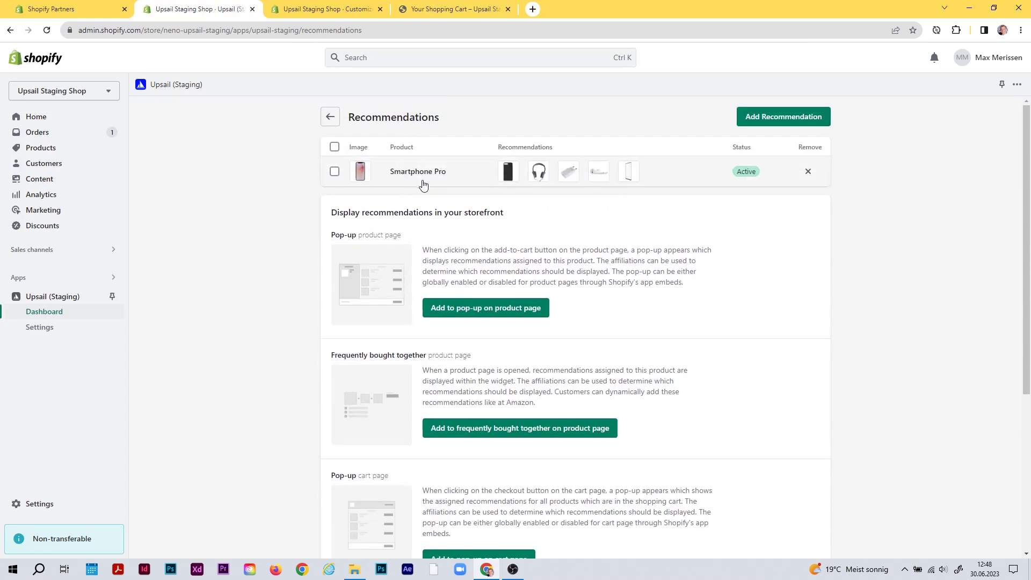
click(437, 7)
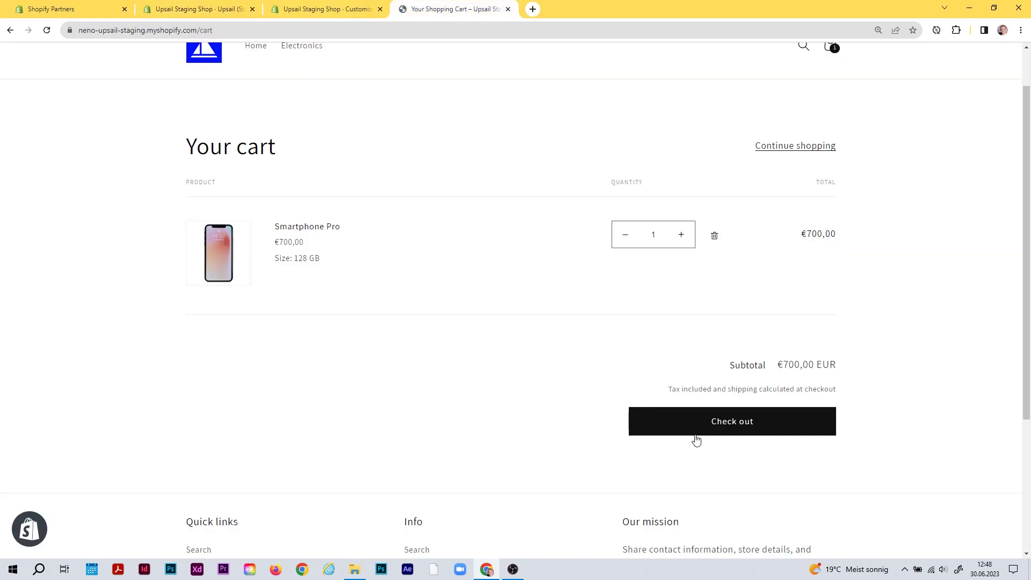
click(707, 424)
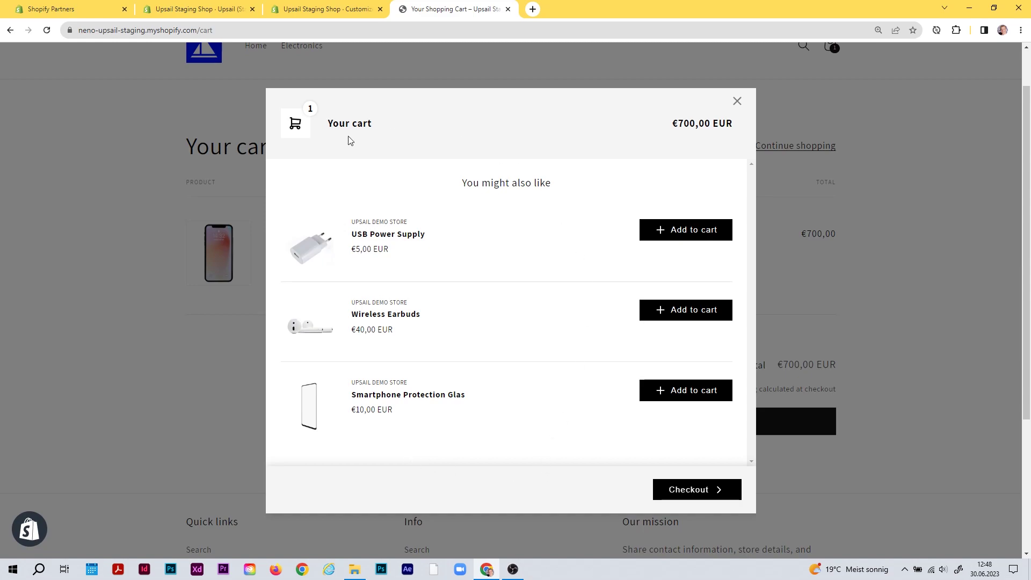
- Check the recommendations assigned to the Smartphone Pro in the Upsail app, and return to the pop-up on the storefront cart page
click(329, 6)
click(451, 11)
click(198, 9)
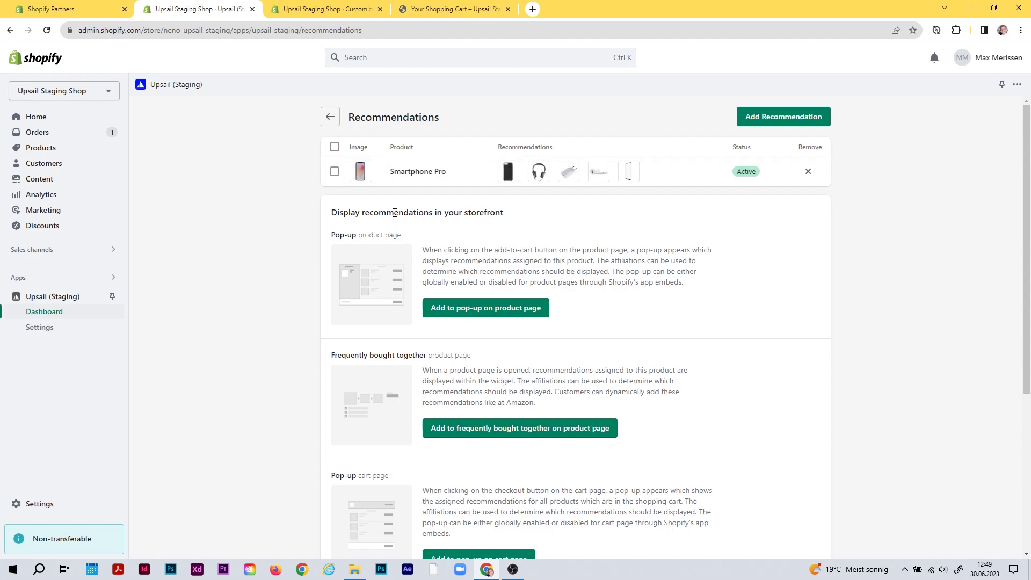
click(450, 9)
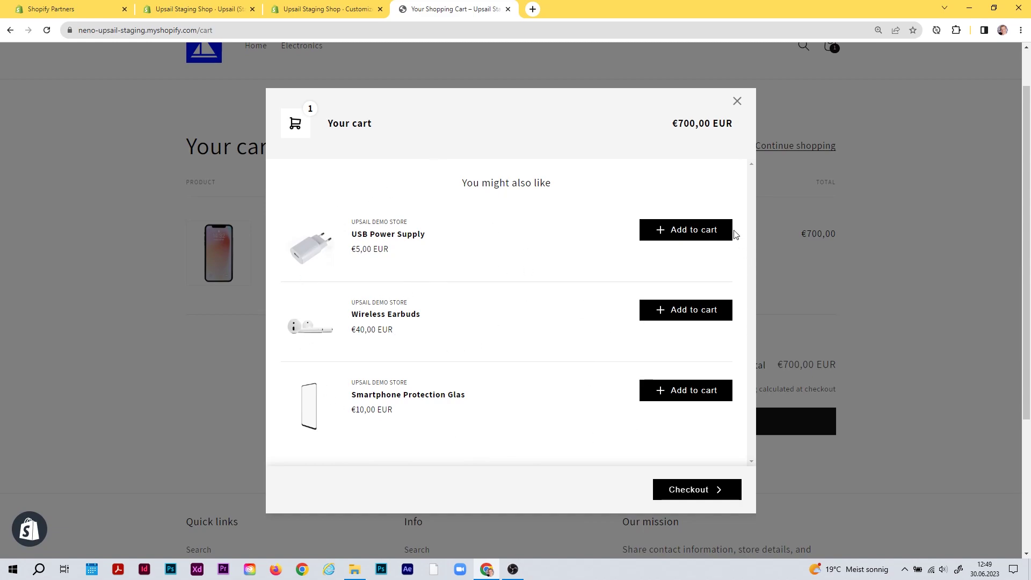
- Test the cart page pop-up by adding and removing the USB Power Supply and Wireless Earbuds, finishing with both added
click(678, 236)
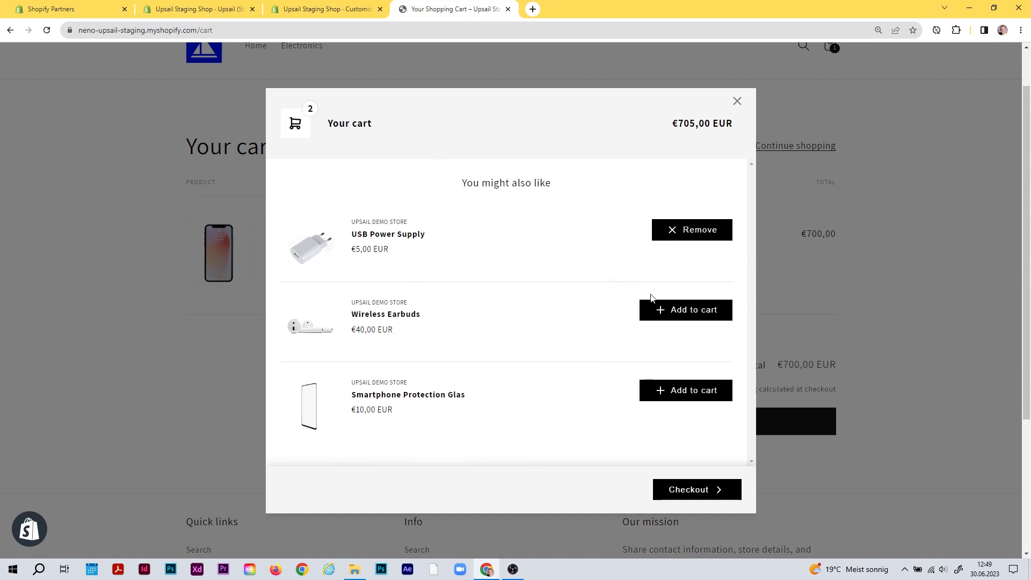
click(687, 312)
click(690, 317)
click(694, 233)
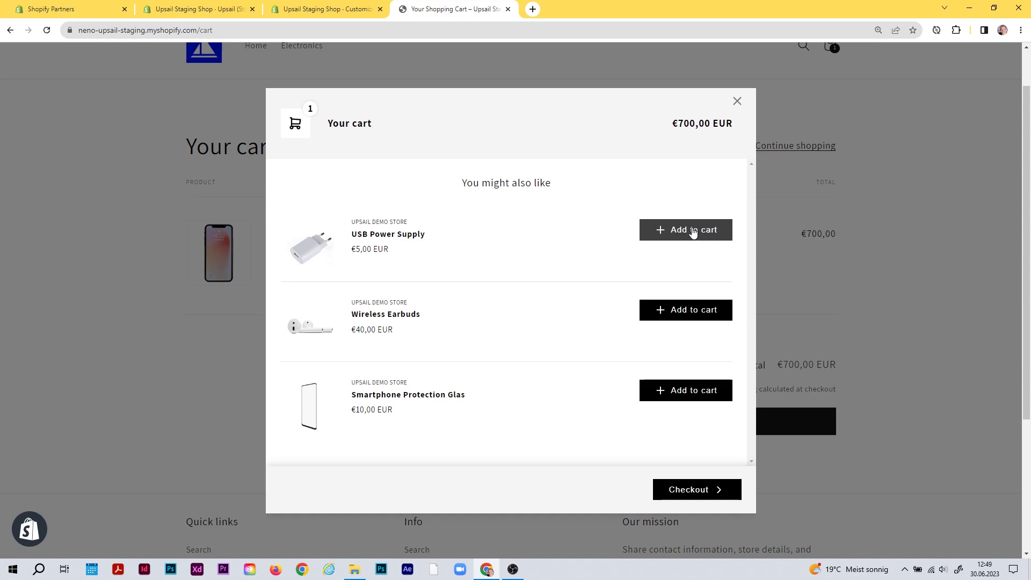
click(692, 233)
click(688, 315)
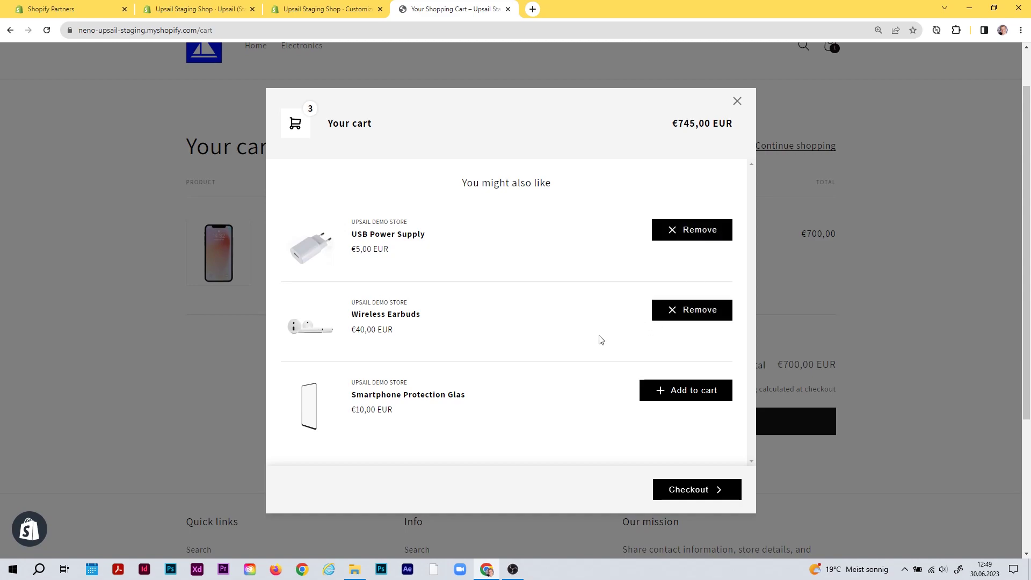
click(675, 232)
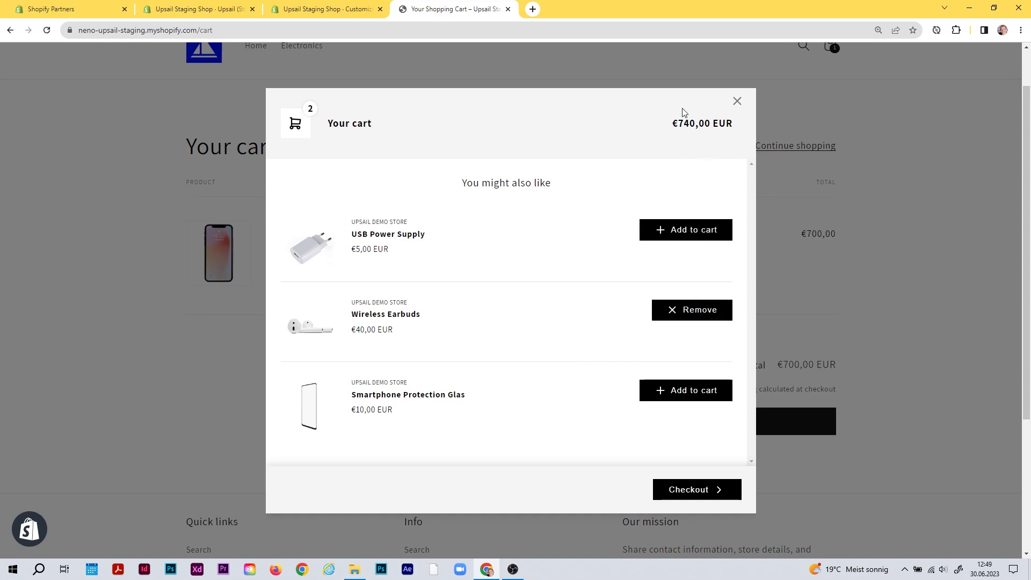
click(666, 315)
click(669, 316)
click(672, 231)
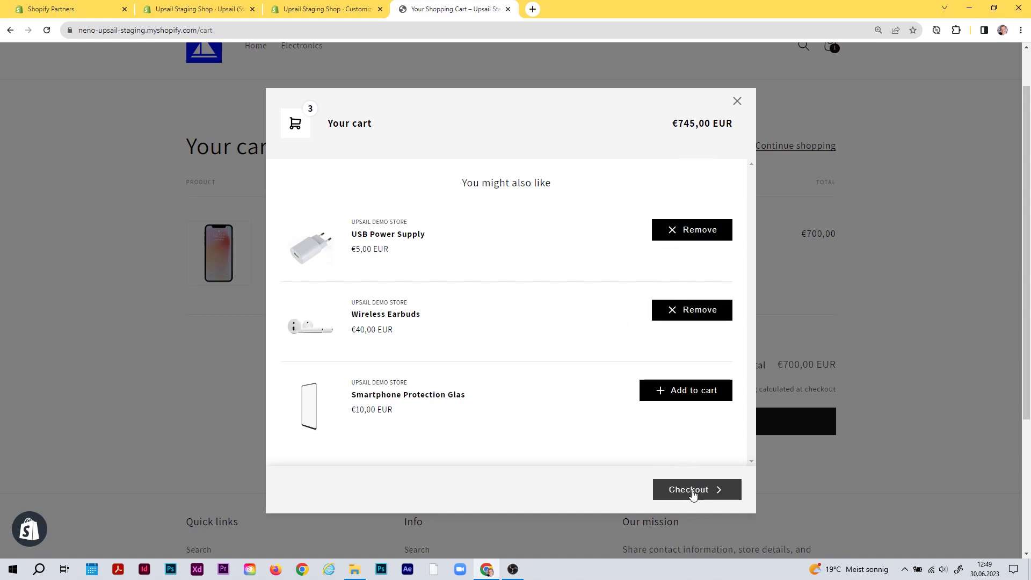
- Add the recommendation slider to the cart page from the Upsail app's recommendations page and dismiss the notice in the theme editor
click(322, 8)
click(222, 7)
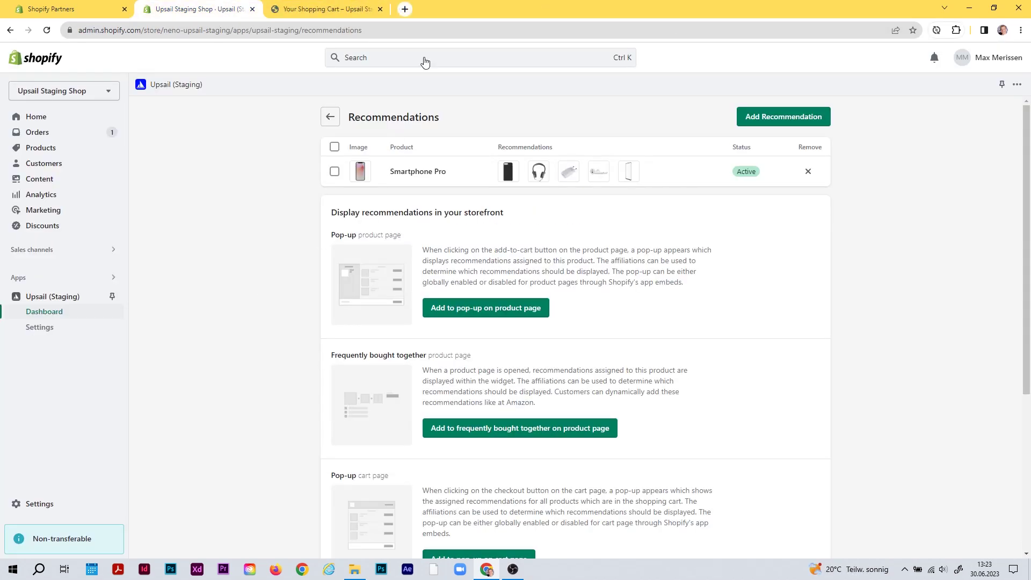
double_click(393, 117)
click(313, 225)
scroll(306, 254, down, 5)
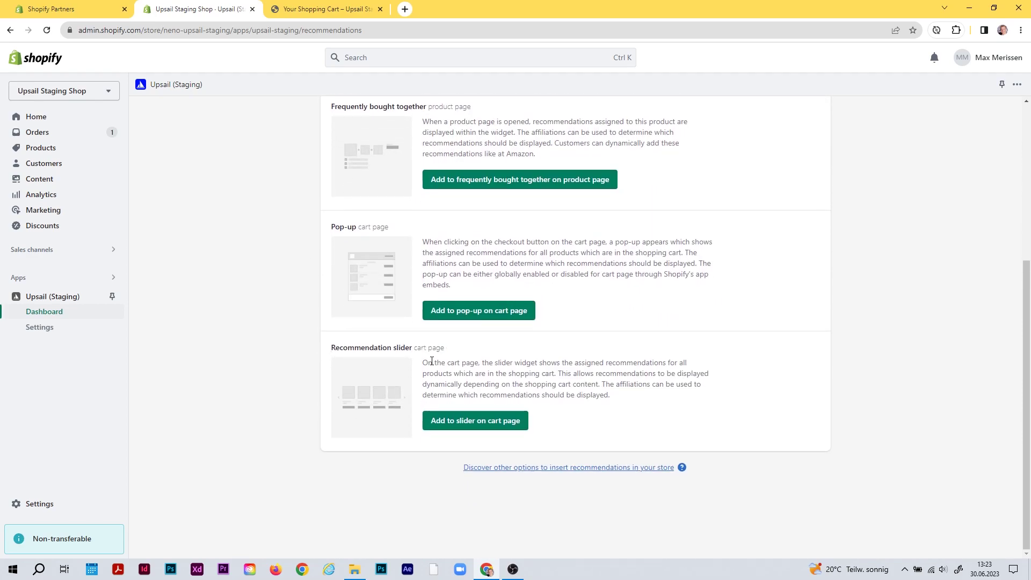
click(486, 427)
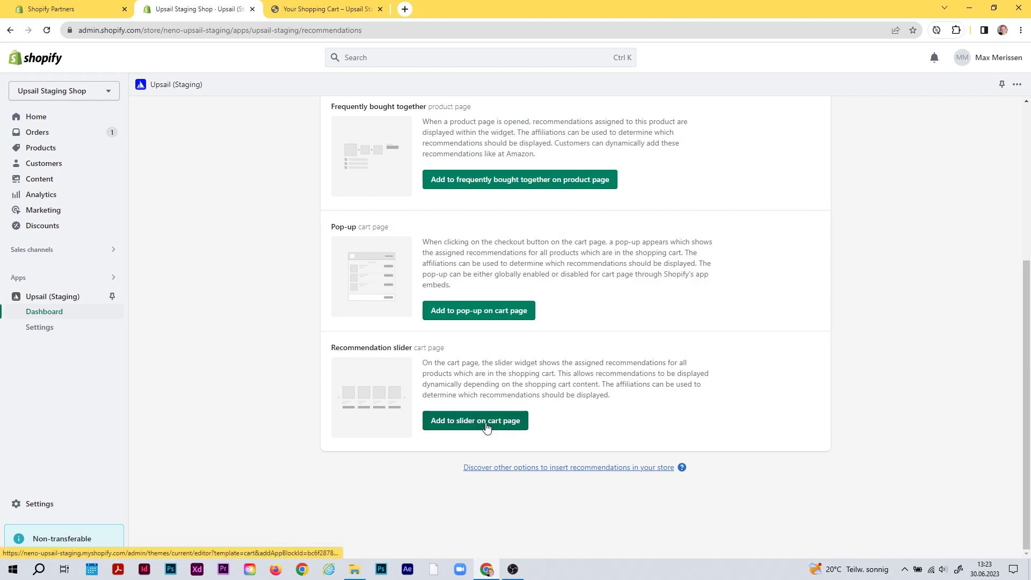
click(485, 424)
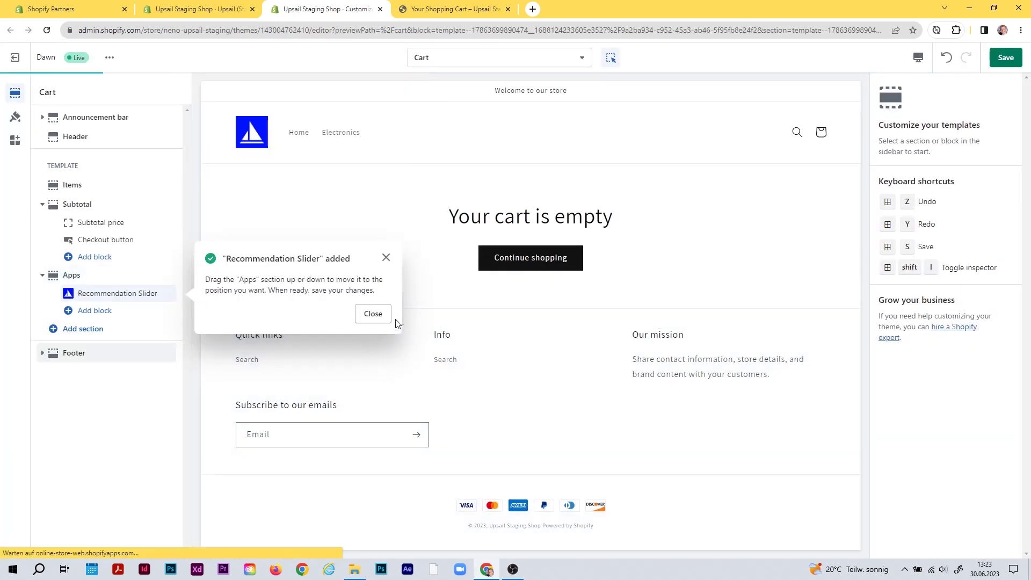
click(386, 258)
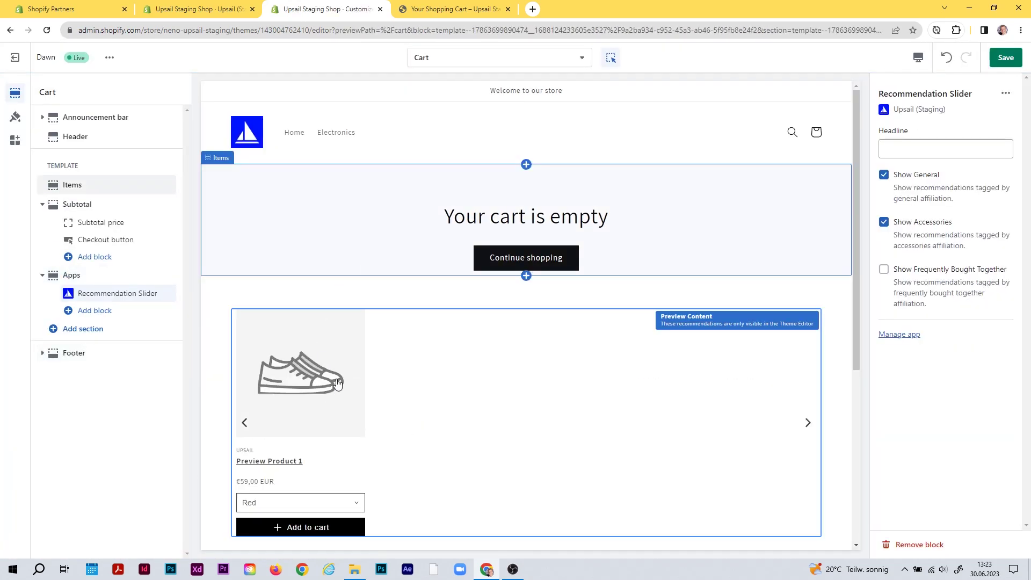
- Enable Show Frequently Bought Together and disable Show General for the cart template's Recommendation Slider, and check its preview
scroll(337, 383, down, 4)
scroll(562, 124, up, 2)
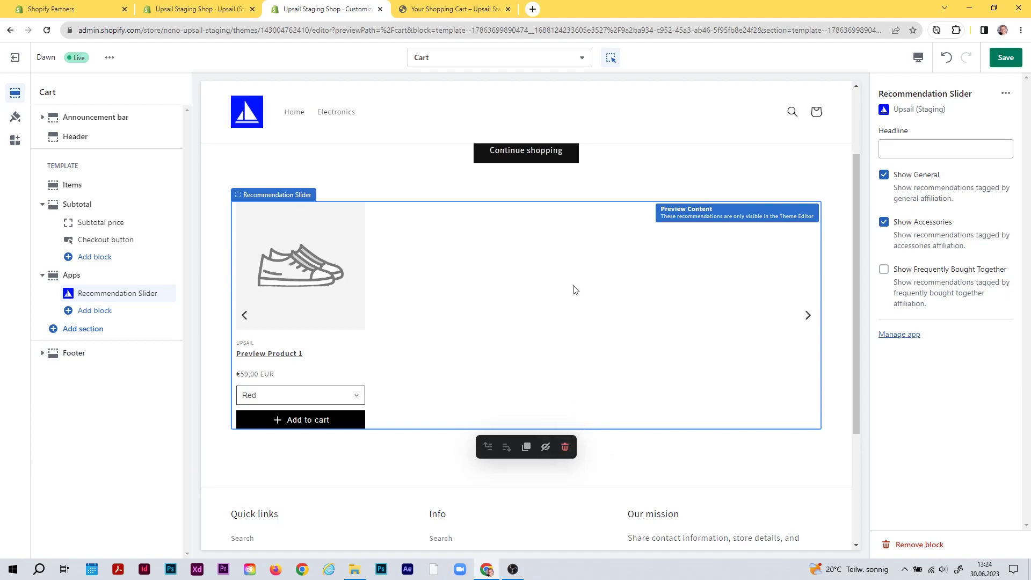
scroll(569, 285, up, 2)
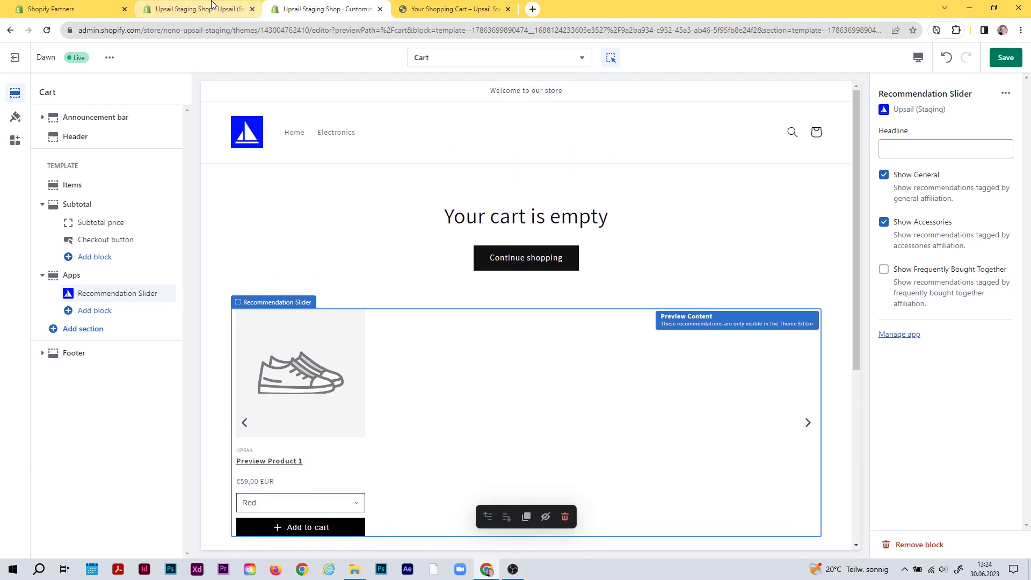
click(213, 5)
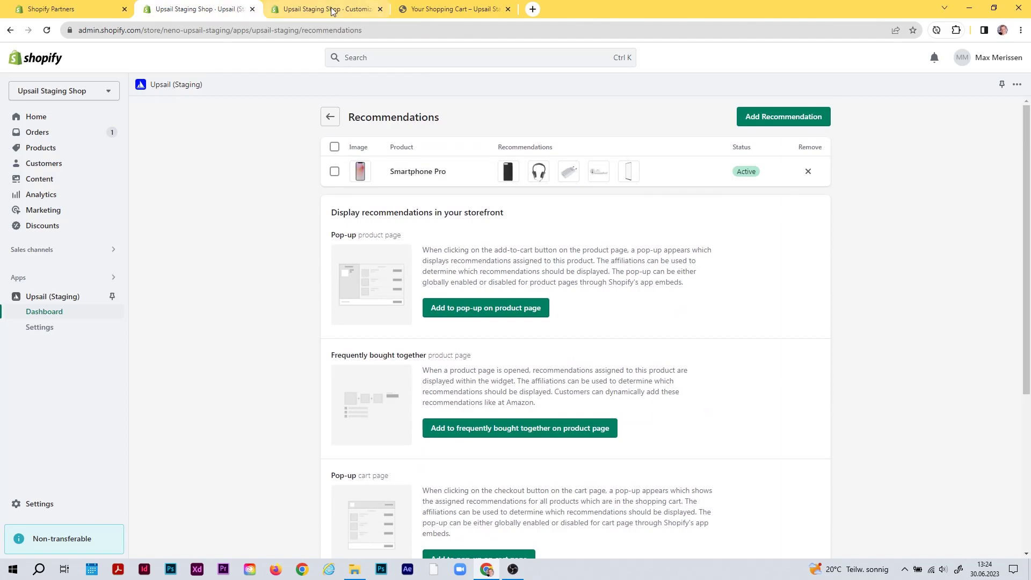
click(333, 10)
scroll(526, 290, down, 2)
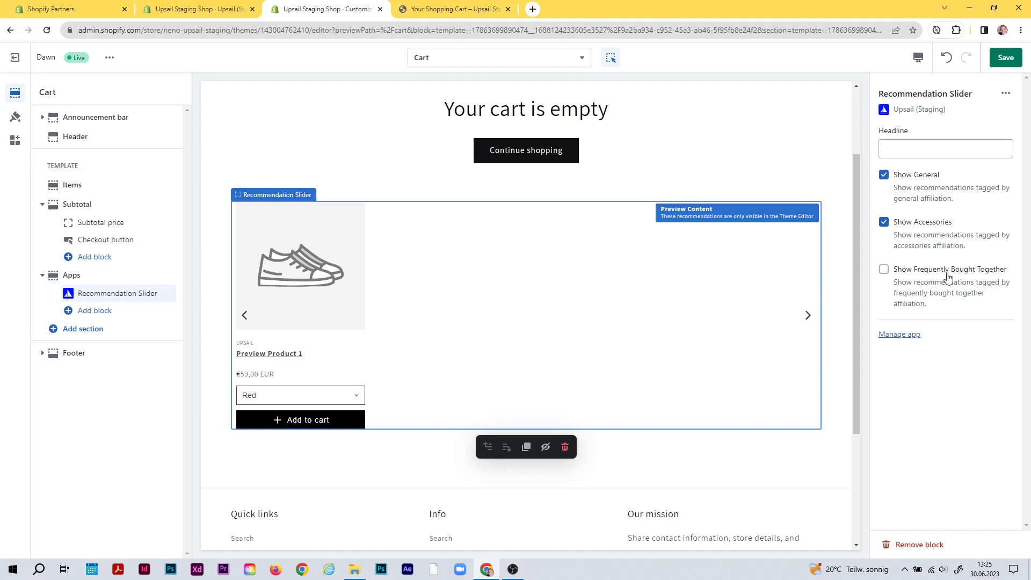
click(883, 270)
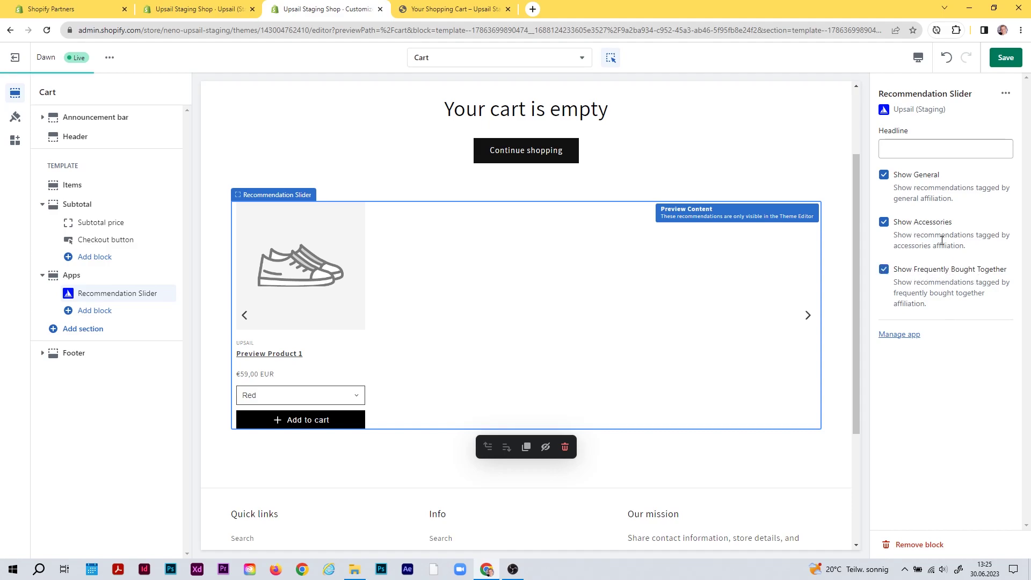
click(883, 176)
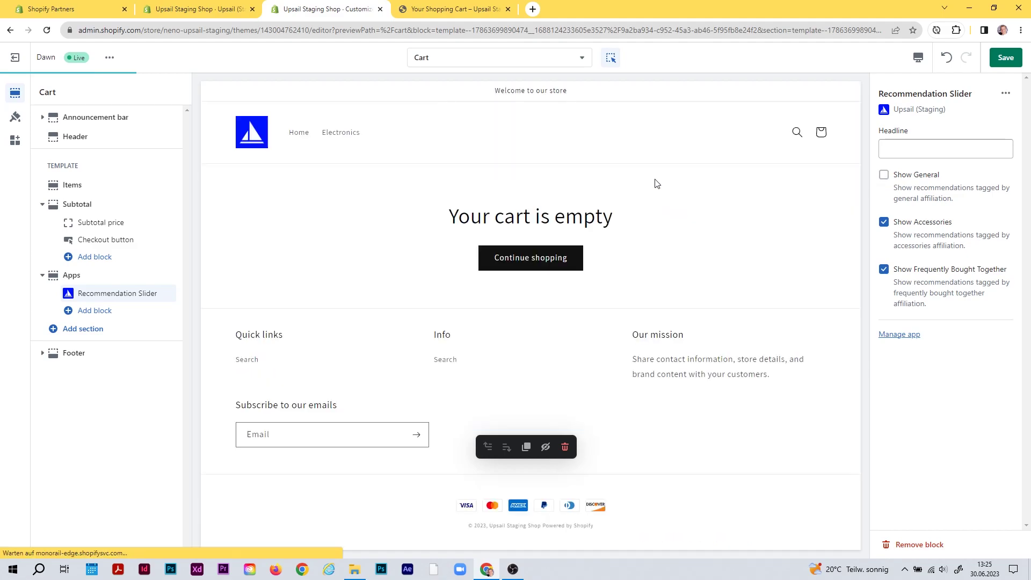
scroll(456, 327, down, 2)
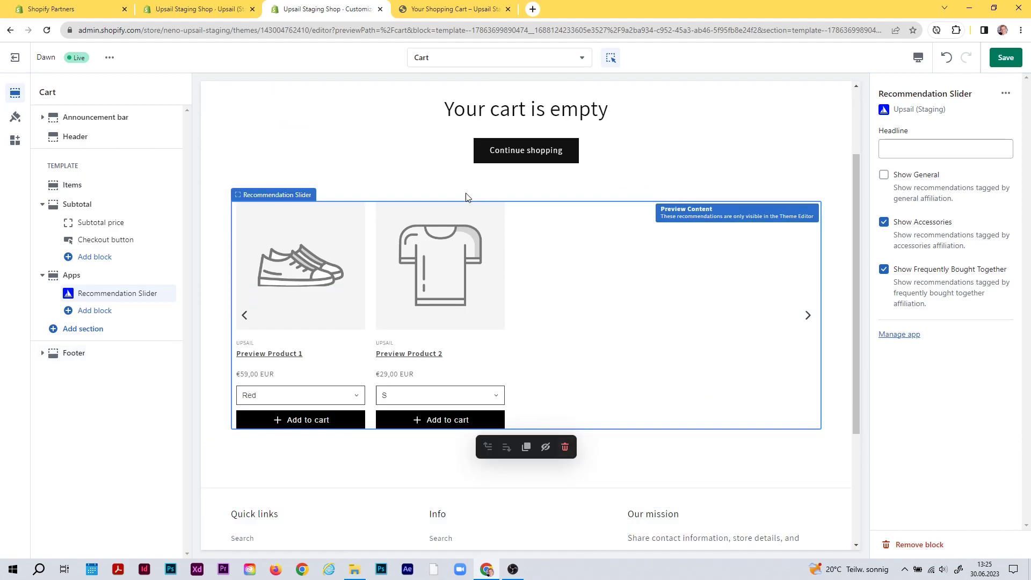
- Look up the slider option in the Upsail app and the Recommendation Slider among the sections available for the cart template
click(215, 11)
scroll(374, 312, down, 5)
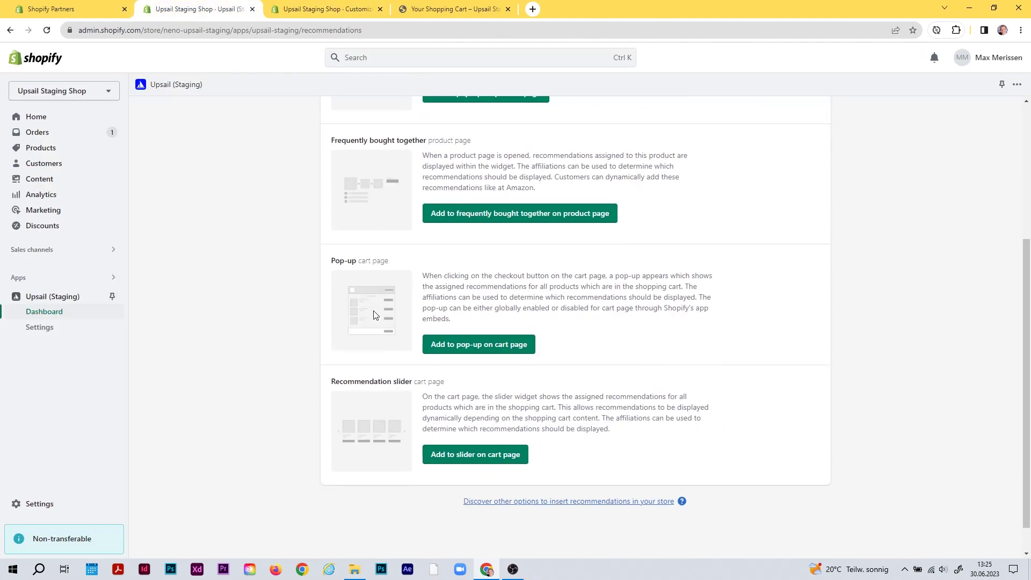
click(477, 455)
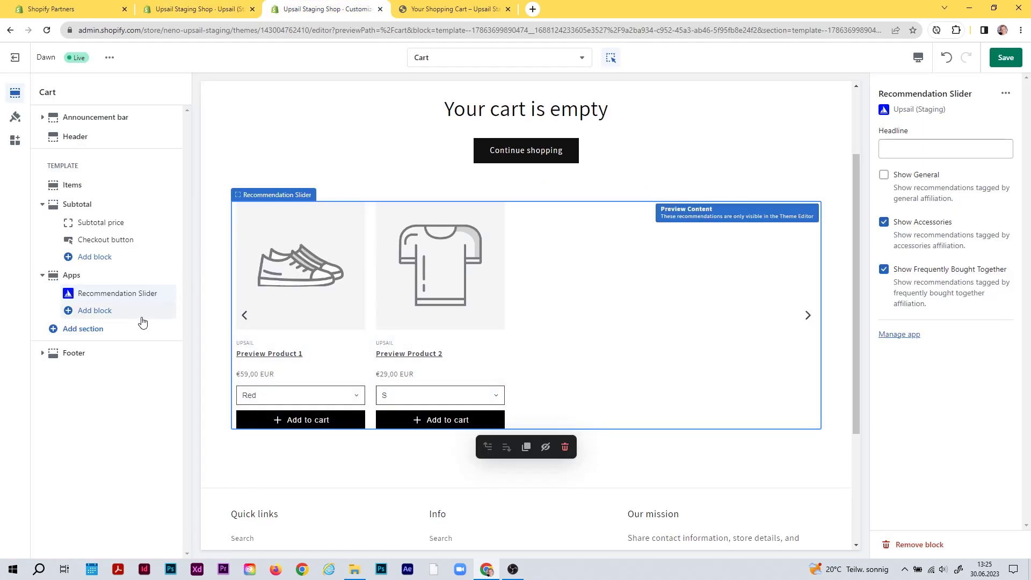
click(111, 336)
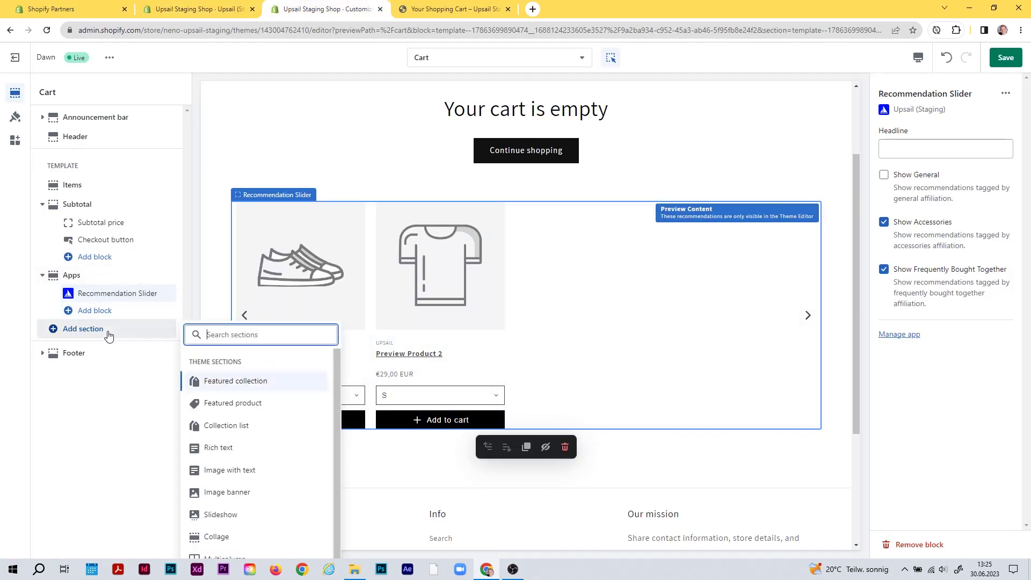
scroll(253, 432, down, 2)
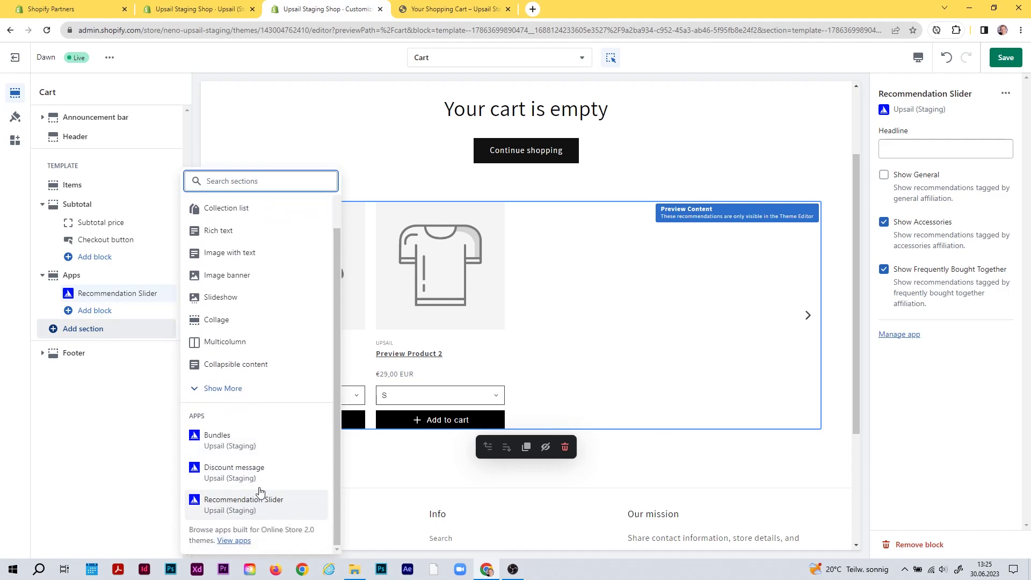
click(123, 442)
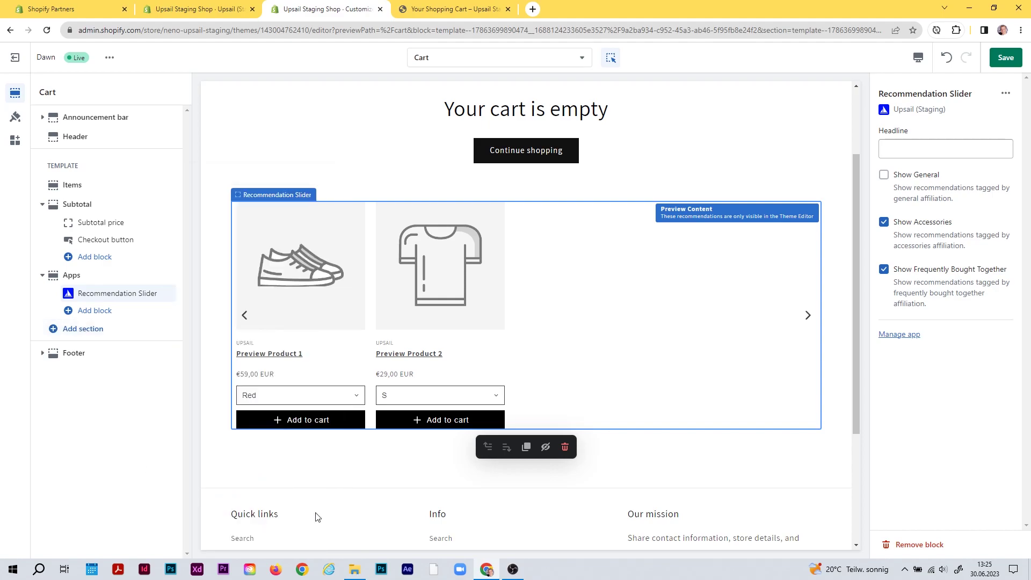
- Save the cart template and reload the storefront cart page to view the recommendation slider below the checkout
scroll(562, 477, up, 1)
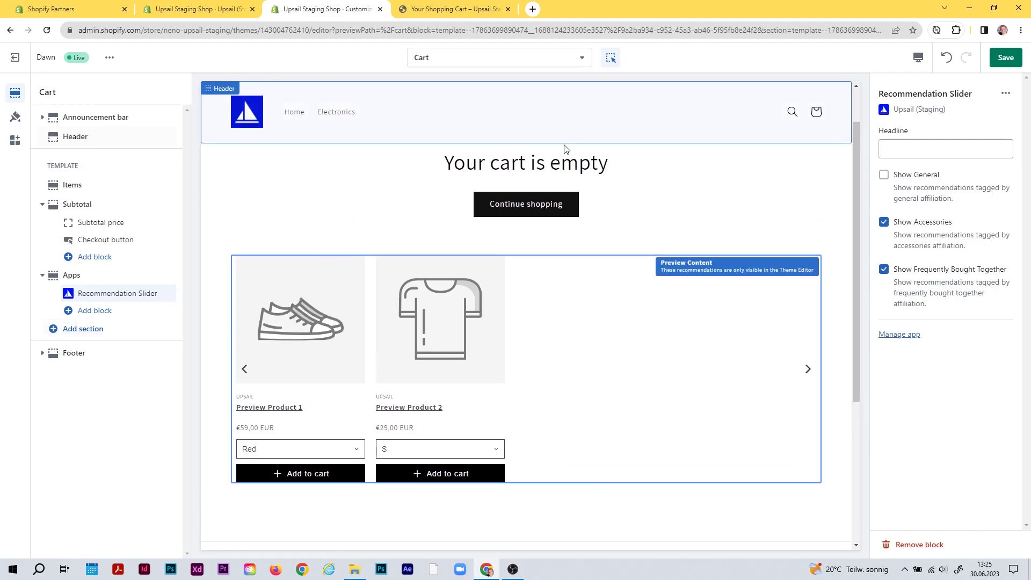
click(1005, 58)
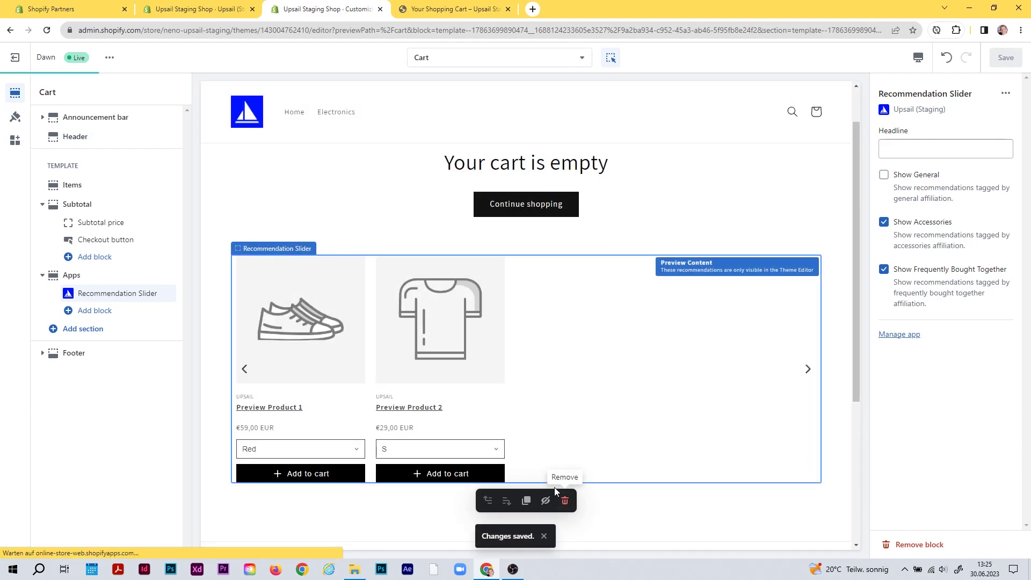
scroll(483, 440, down, 1)
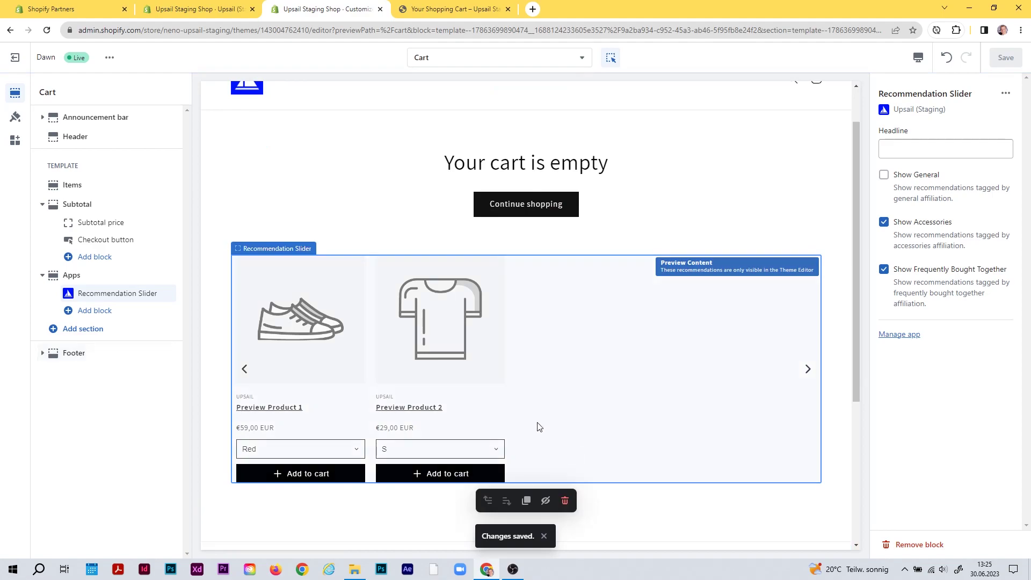
click(427, 9)
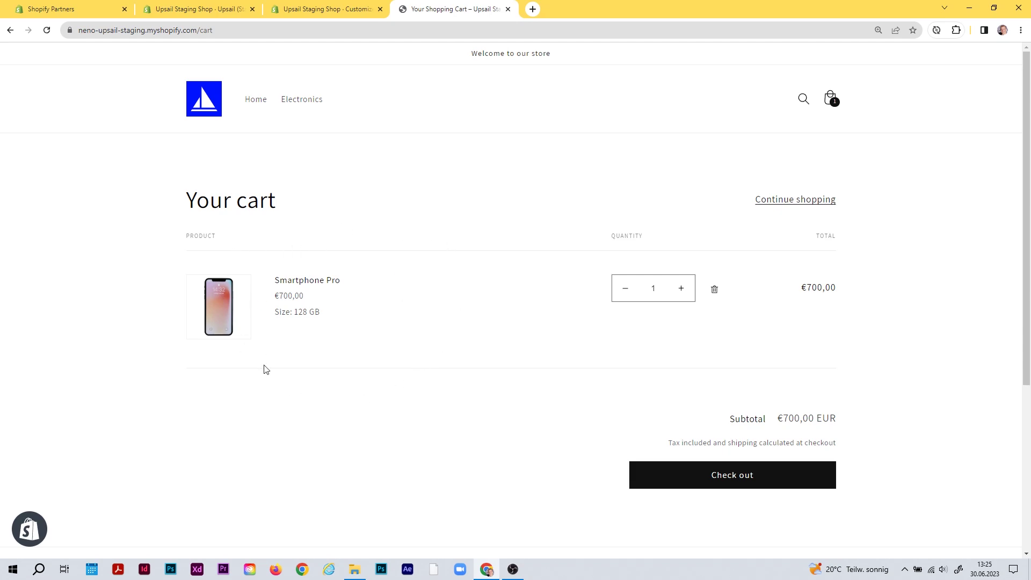
click(360, 28)
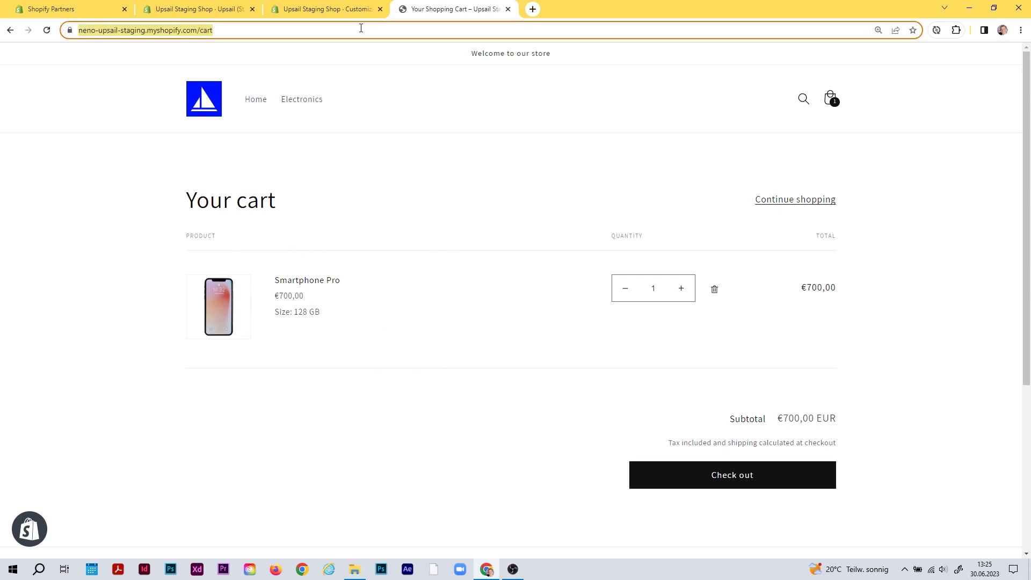
key(Return)
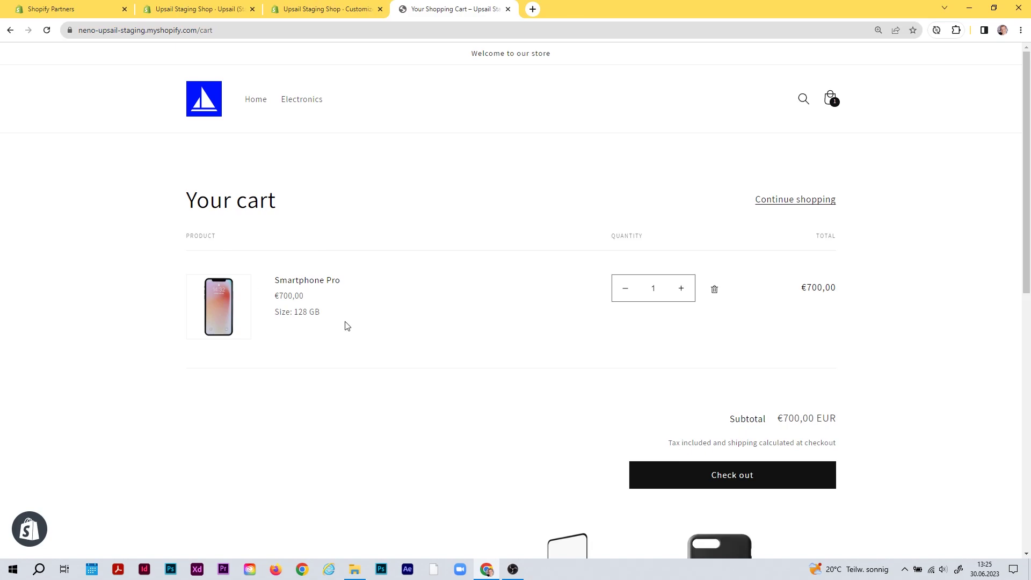
scroll(445, 221, down, 4)
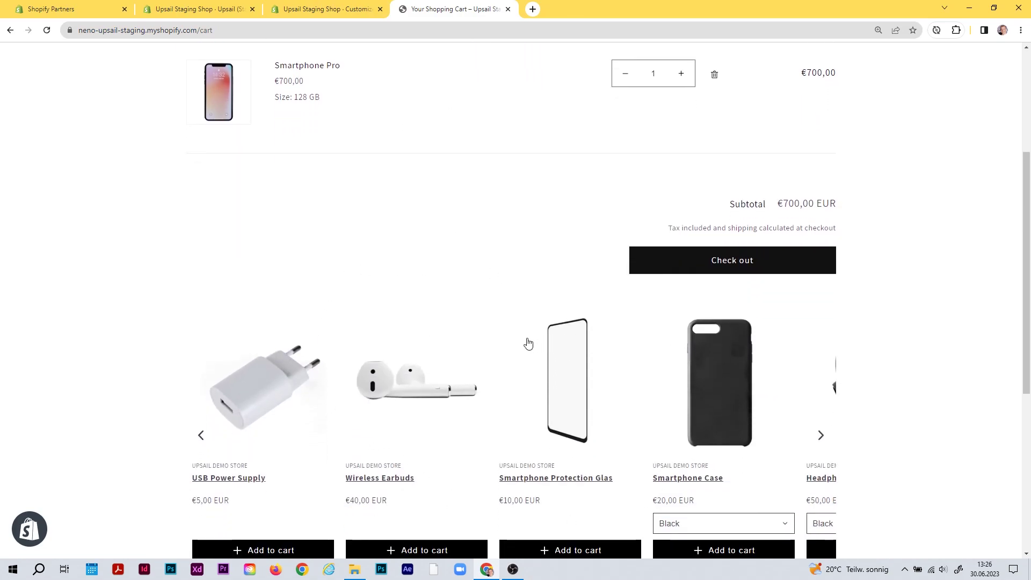
- Browse the cart page's recommendation slider forward and back, and return to the Upsail app's recommendations page
click(820, 435)
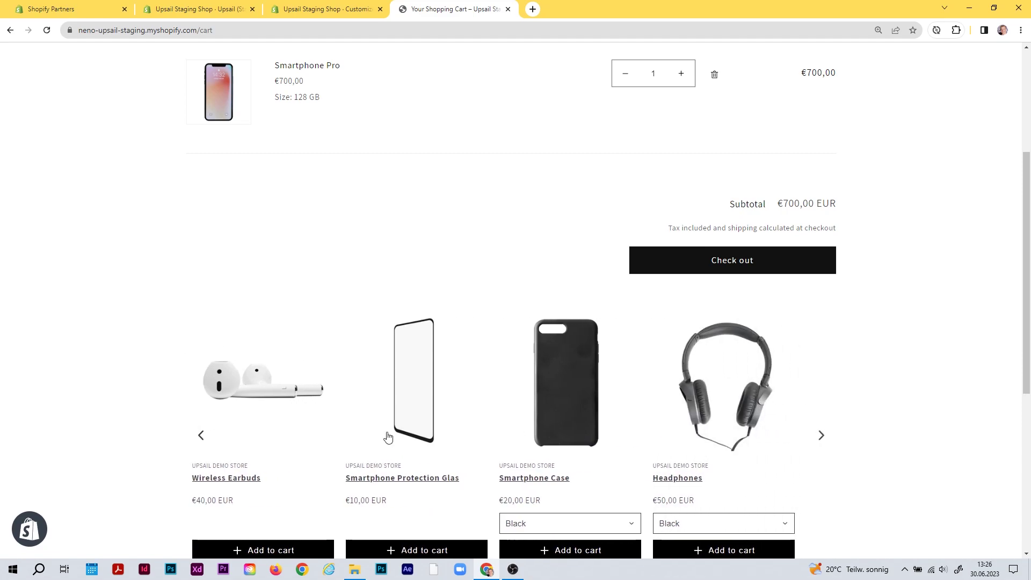
click(200, 435)
scroll(396, 248, up, 3)
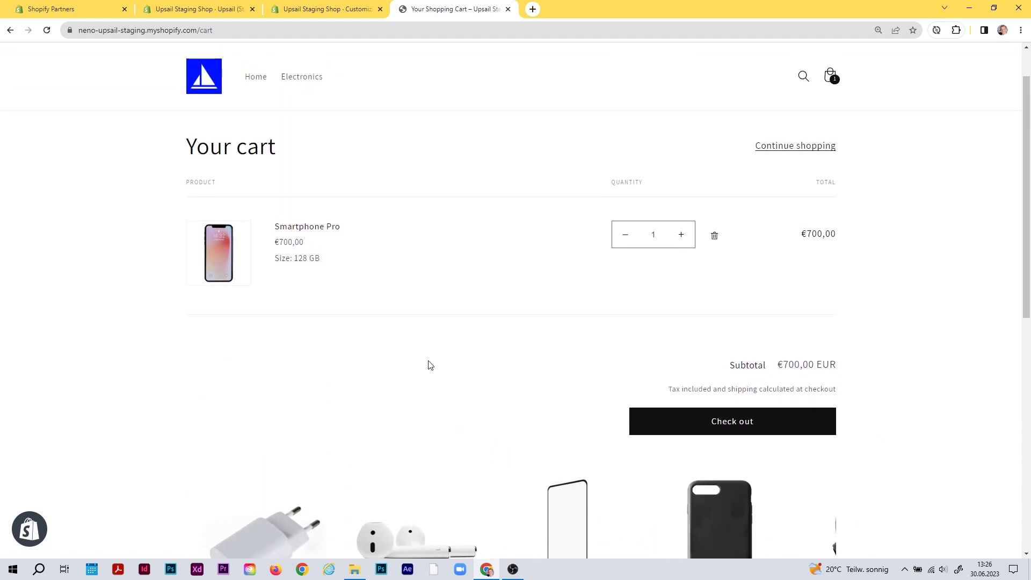
scroll(430, 365, down, 1)
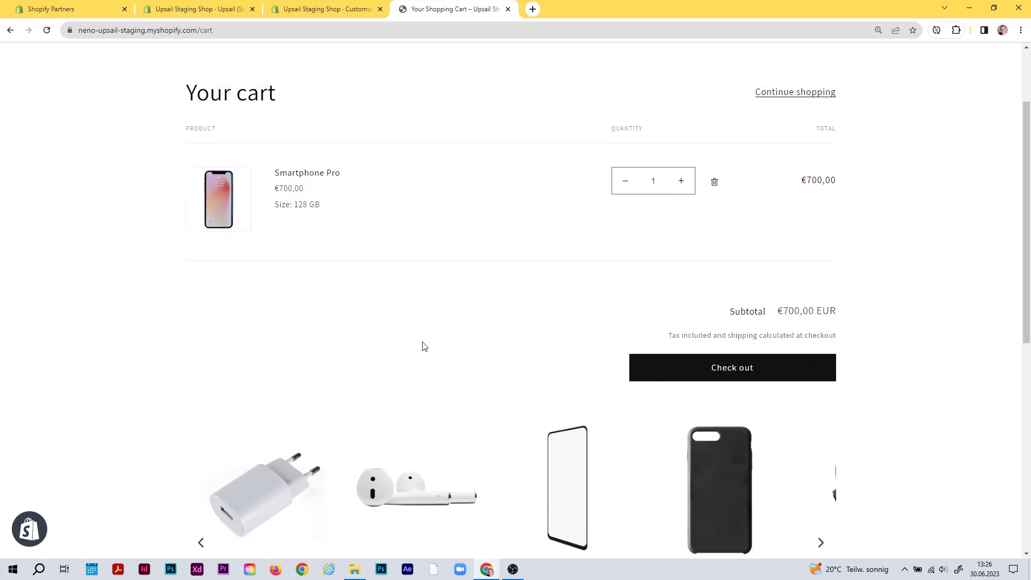
click(204, 9)
scroll(349, 252, up, 4)
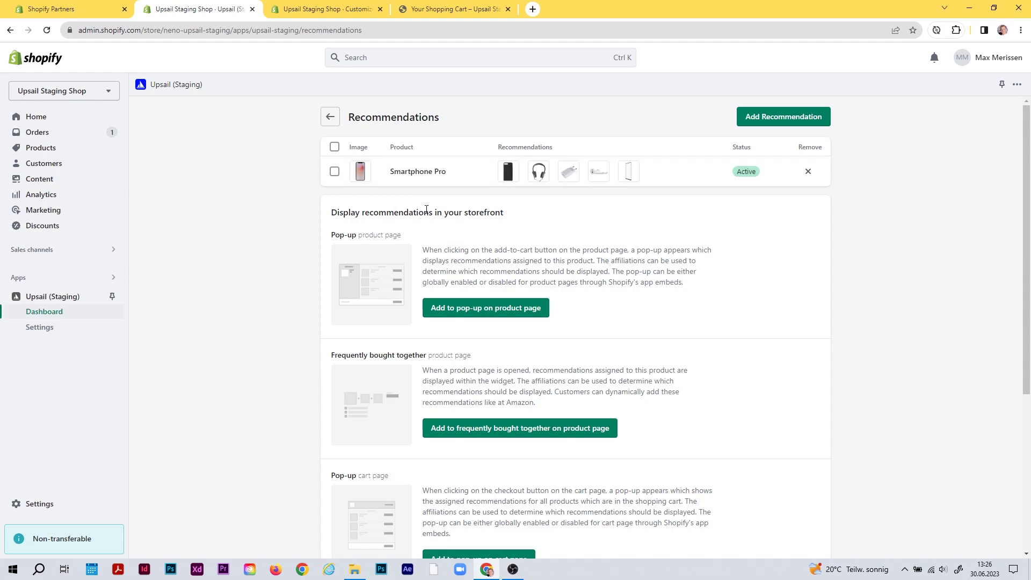
- Compare the products in the storefront cart page's recommendation slider with the Smartphone Pro recommendations listed in the Upsail app
key(ctrl+4)
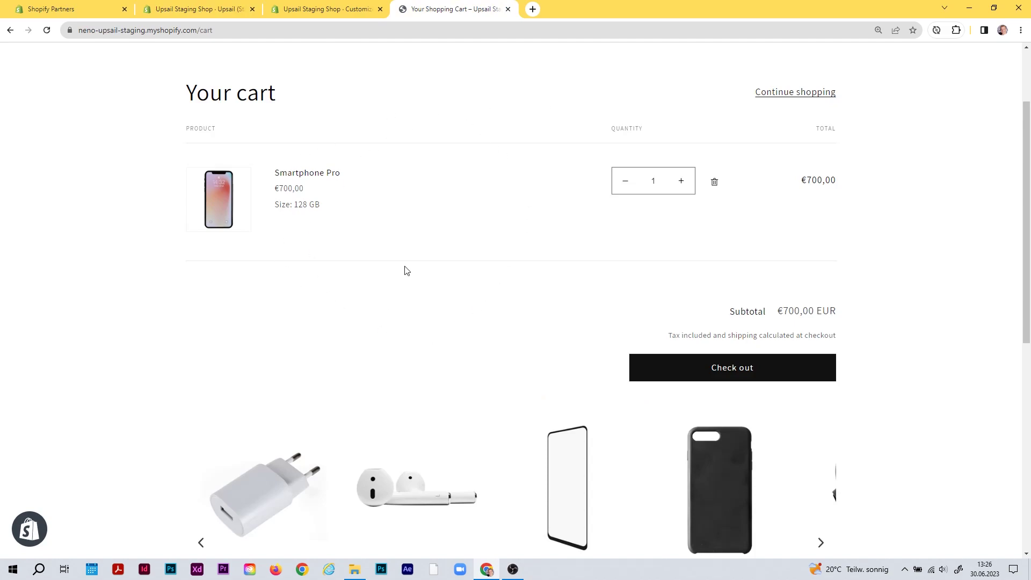
click(231, 7)
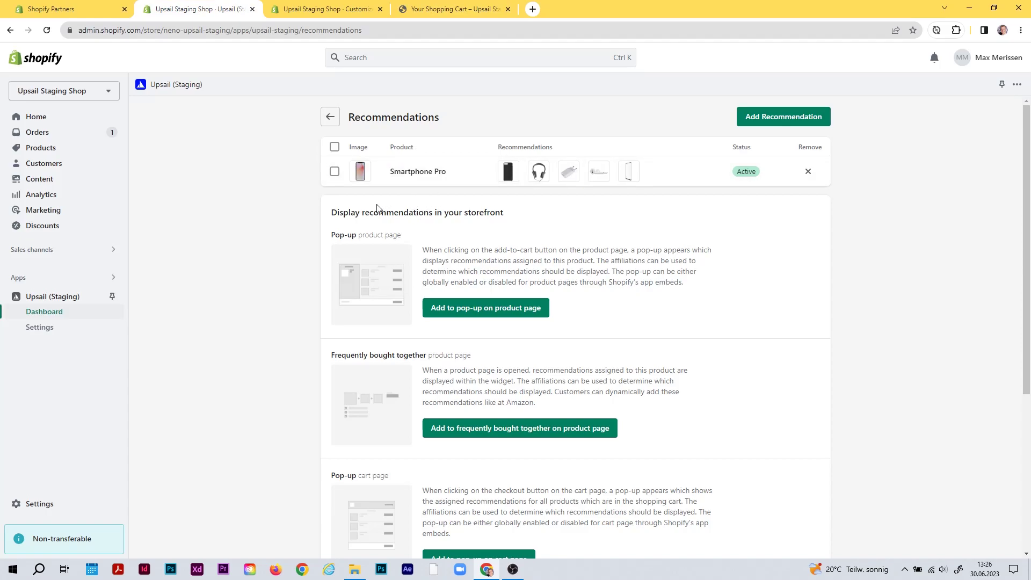
click(443, 6)
scroll(482, 197, down, 2)
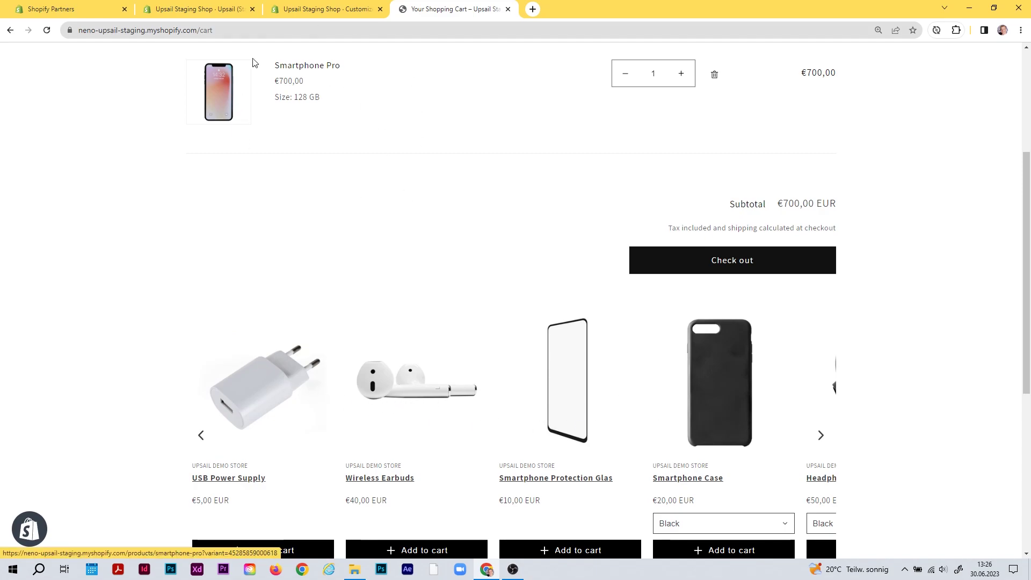
scroll(341, 196, up, 1)
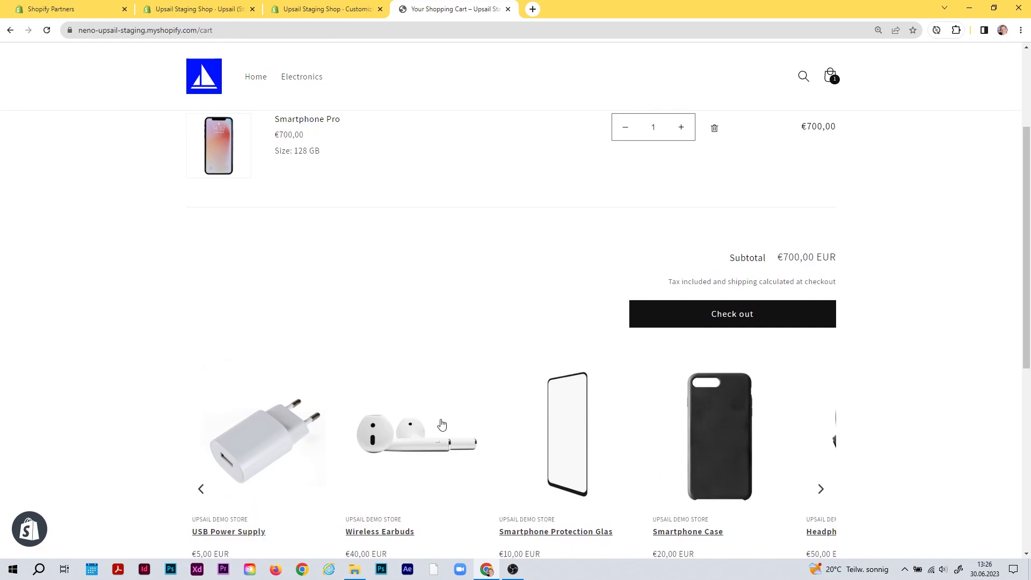
scroll(441, 424, down, 2)
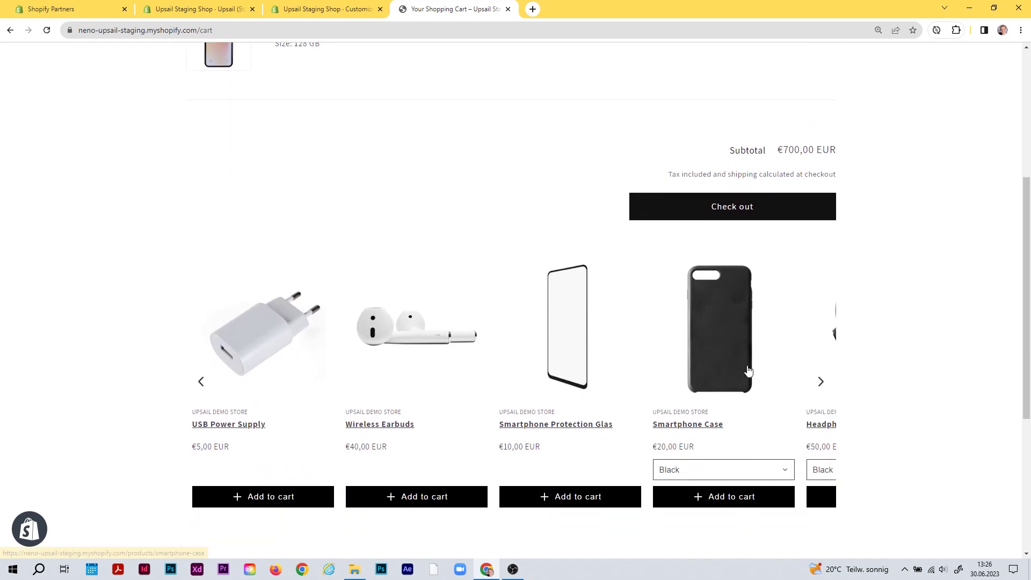
scroll(569, 384, up, 1)
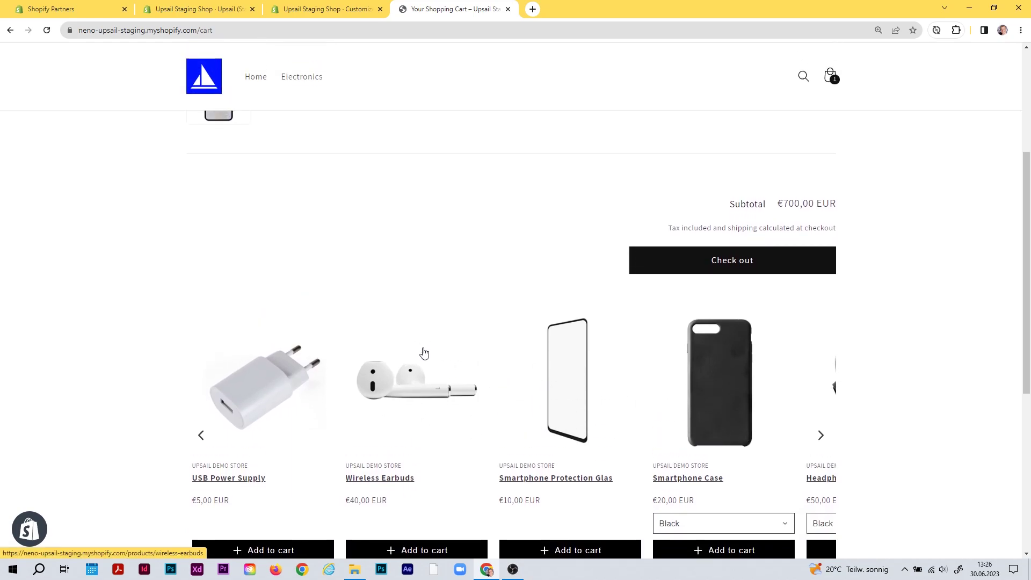
scroll(424, 352, up, 2)
key(ctrl+2)
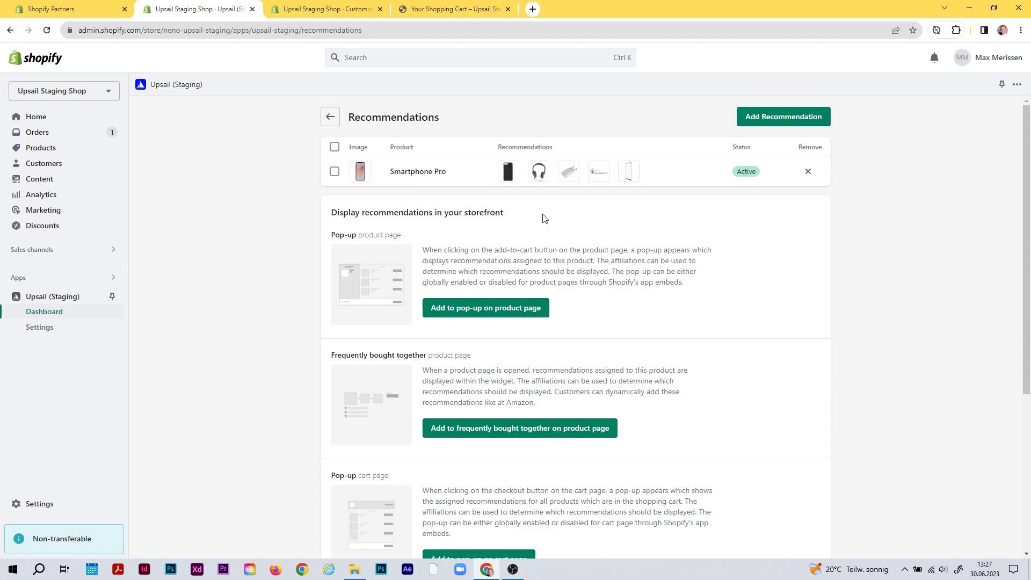
- Recheck the recommendation slider on the storefront cart page and the Recommendation Slider block in the theme editor's cart template
click(424, 9)
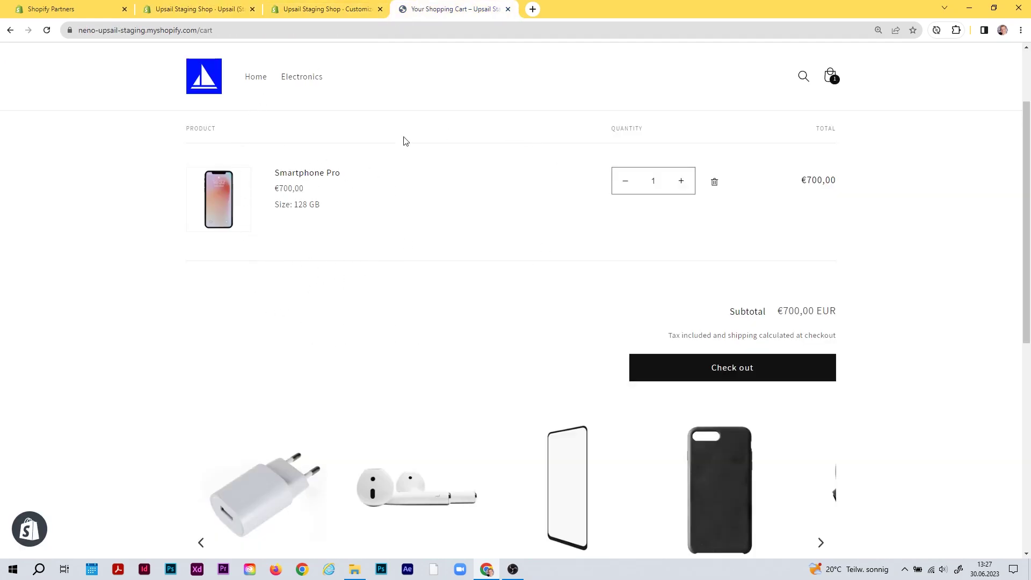
scroll(499, 260, down, 4)
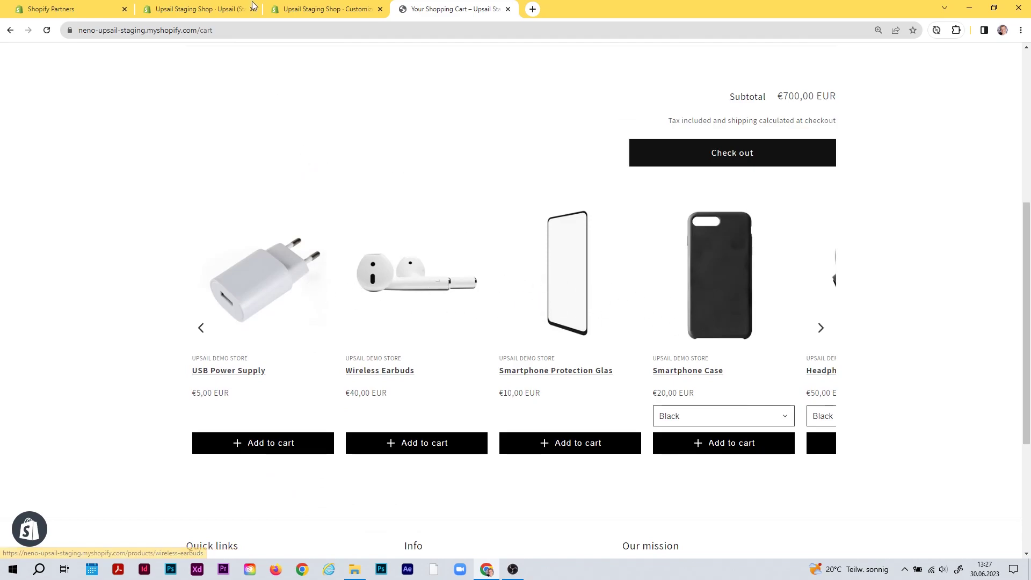
click(199, 9)
click(454, 9)
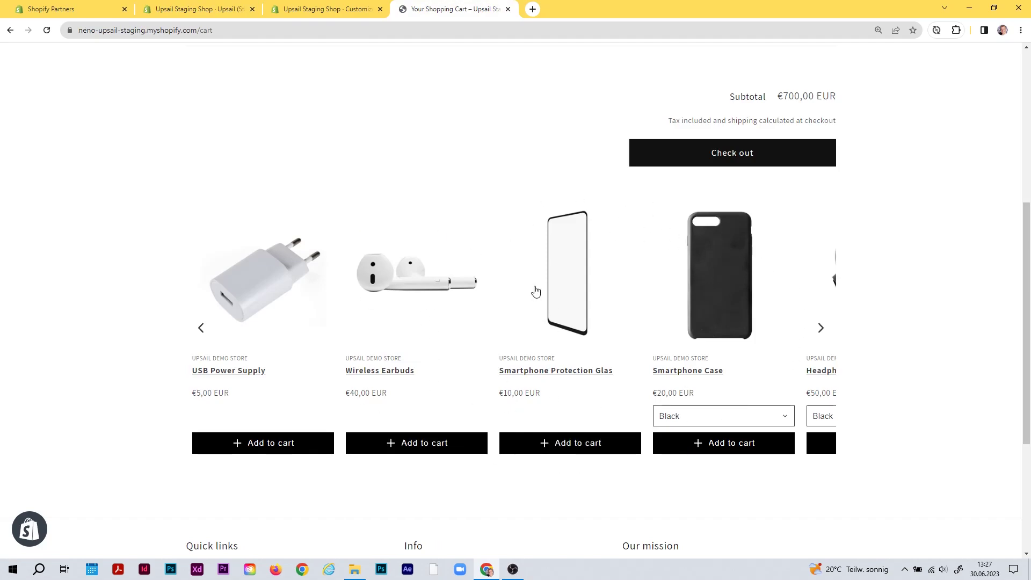
click(321, 6)
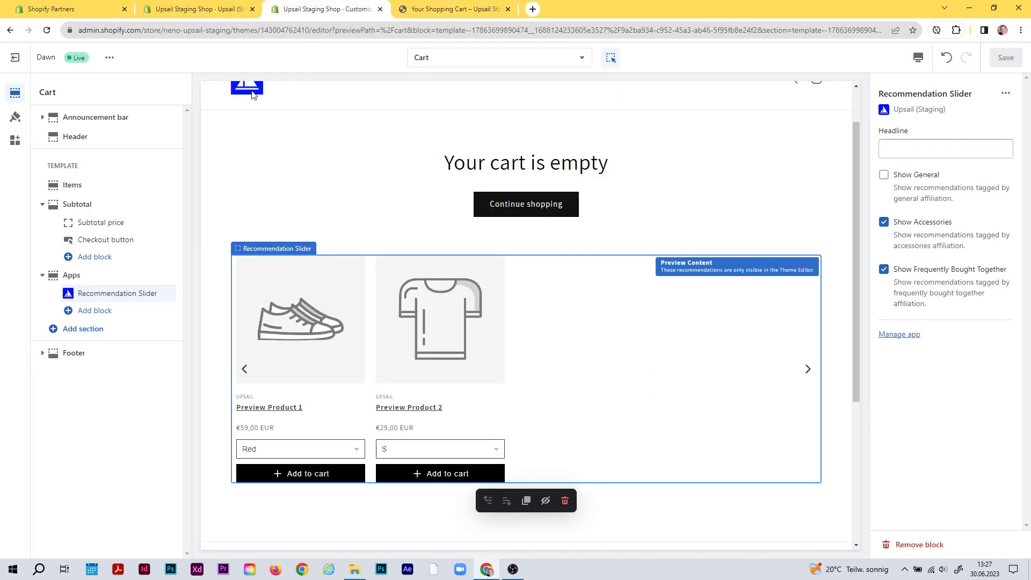
- Review the storefront display options on the Upsail app's recommendations page, from the product page pop-up to the cart page slider
click(215, 7)
scroll(457, 333, down, 3)
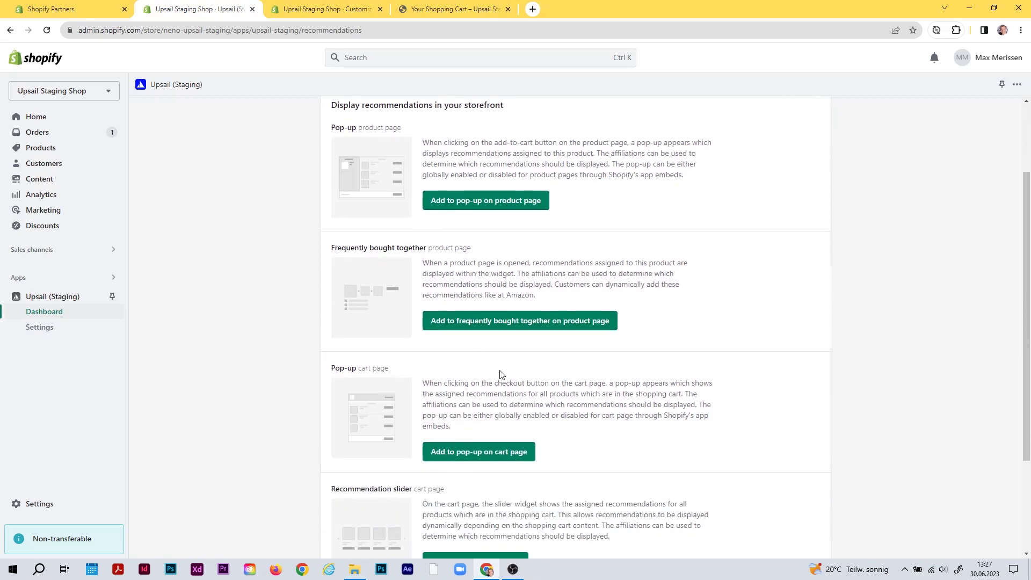
scroll(537, 343, down, 1)
scroll(550, 341, down, 2)
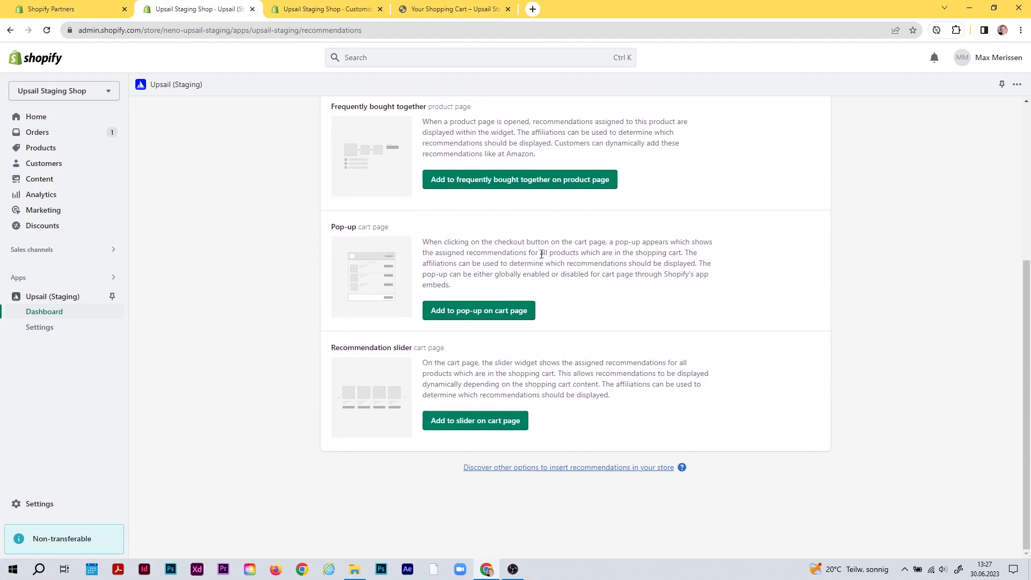
scroll(558, 223, up, 2)
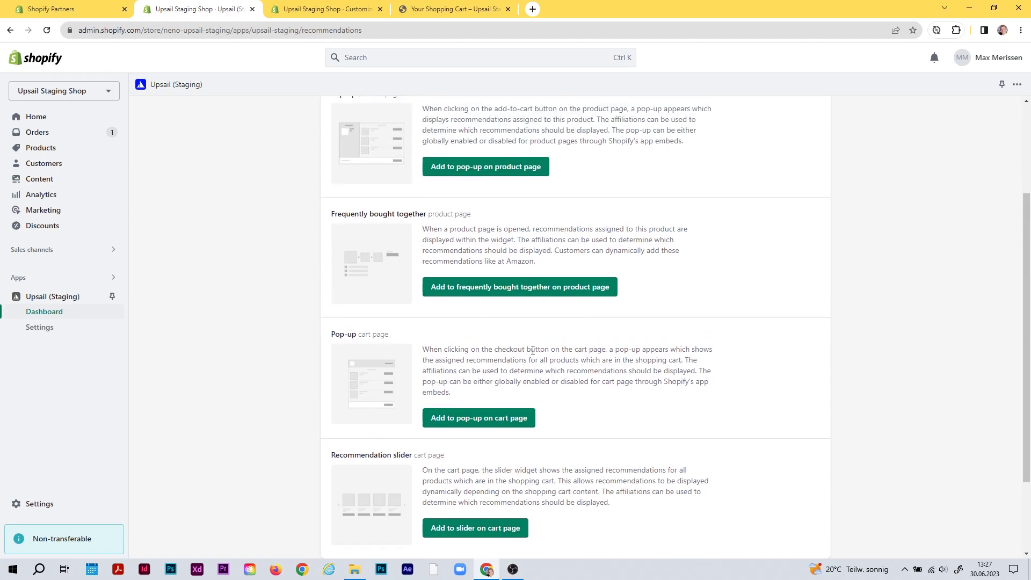